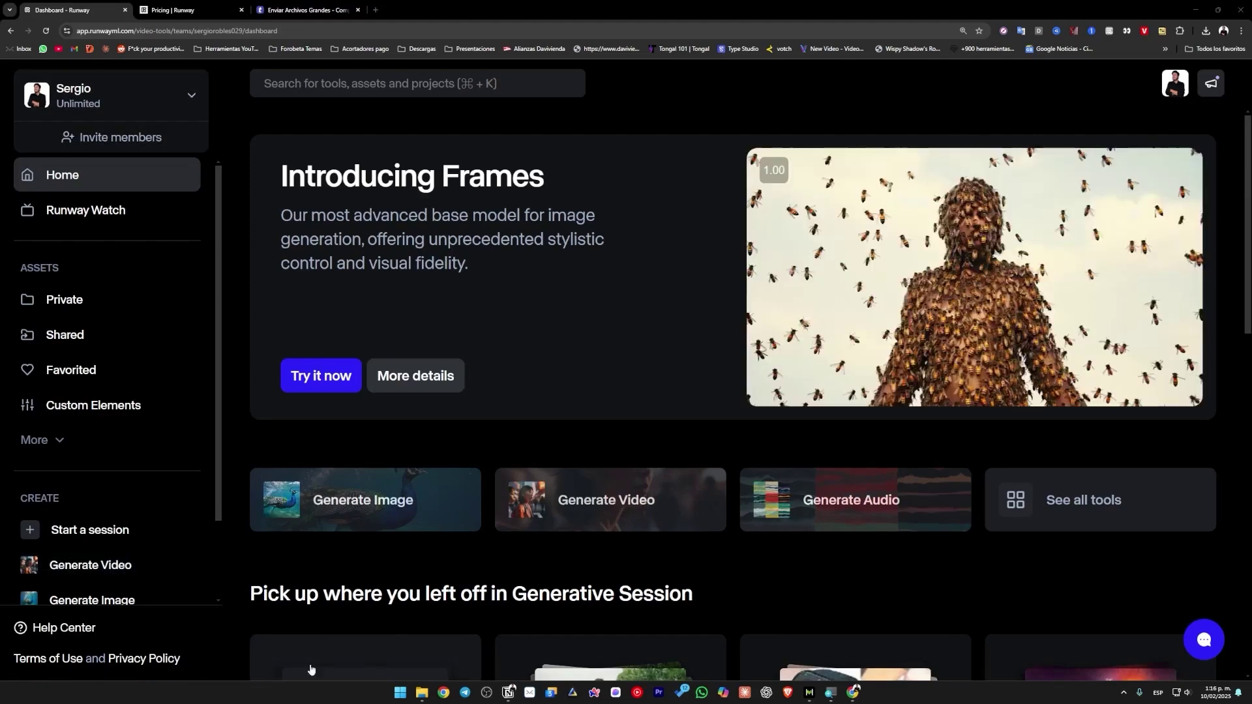
- Review Runway's pricing plans, highlighting the Basic plan and its 125 one-time credits
key("ctrl+Tab")
scroll(921, 435, "down", 1)
double_click(91, 236)
scroll(122, 500, "down", 2)
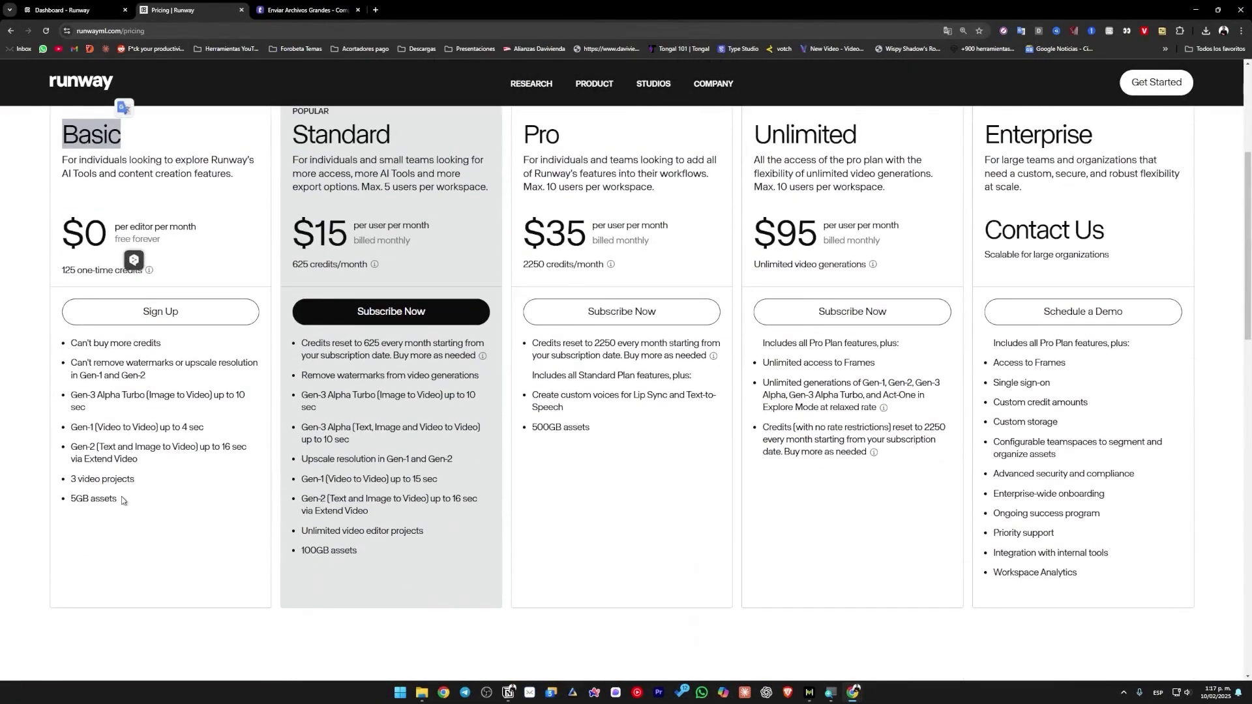
scroll(122, 500, "up", 1)
double_click(69, 319)
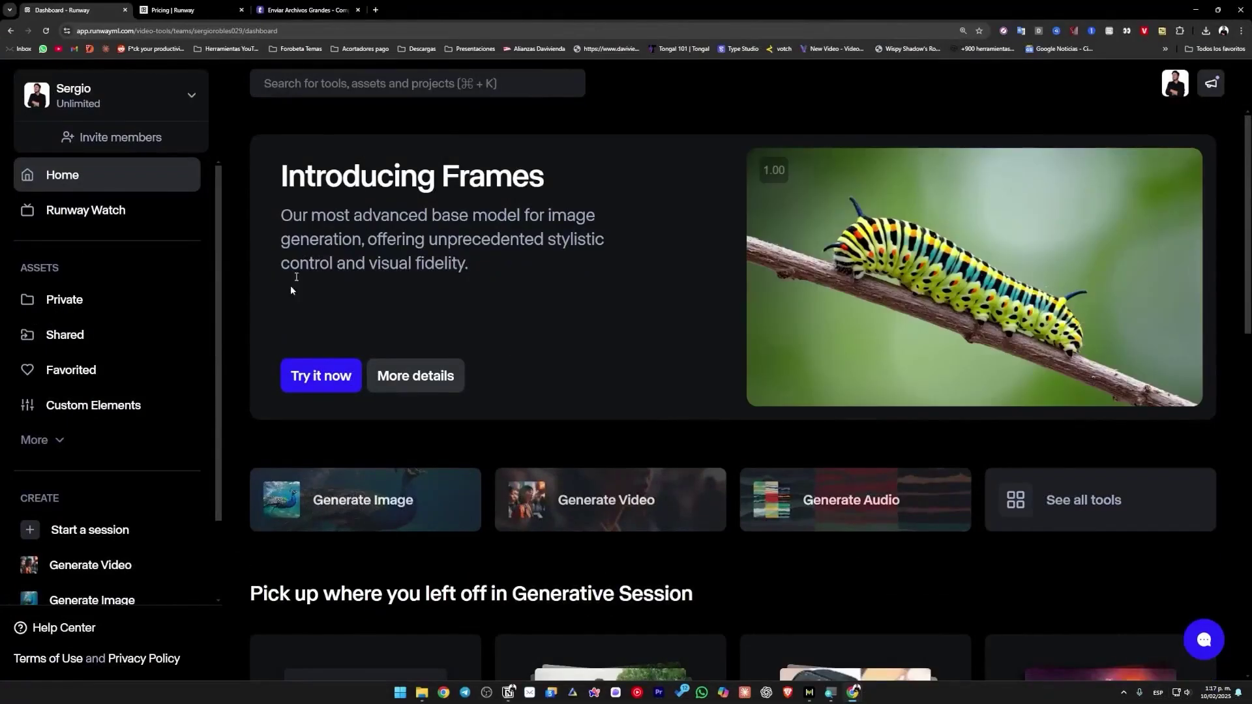
- Start a new generation session and toggle between Image and Video modes, ending on Video
left_click(131, 569)
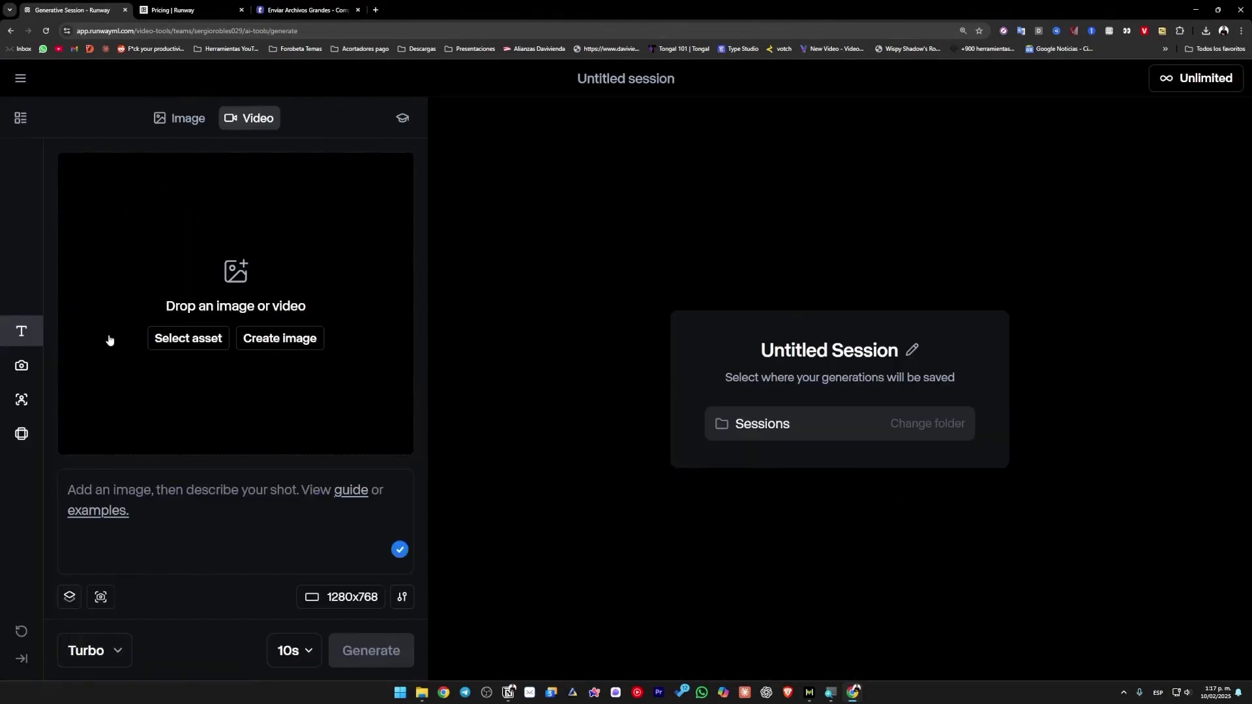
left_click(180, 118)
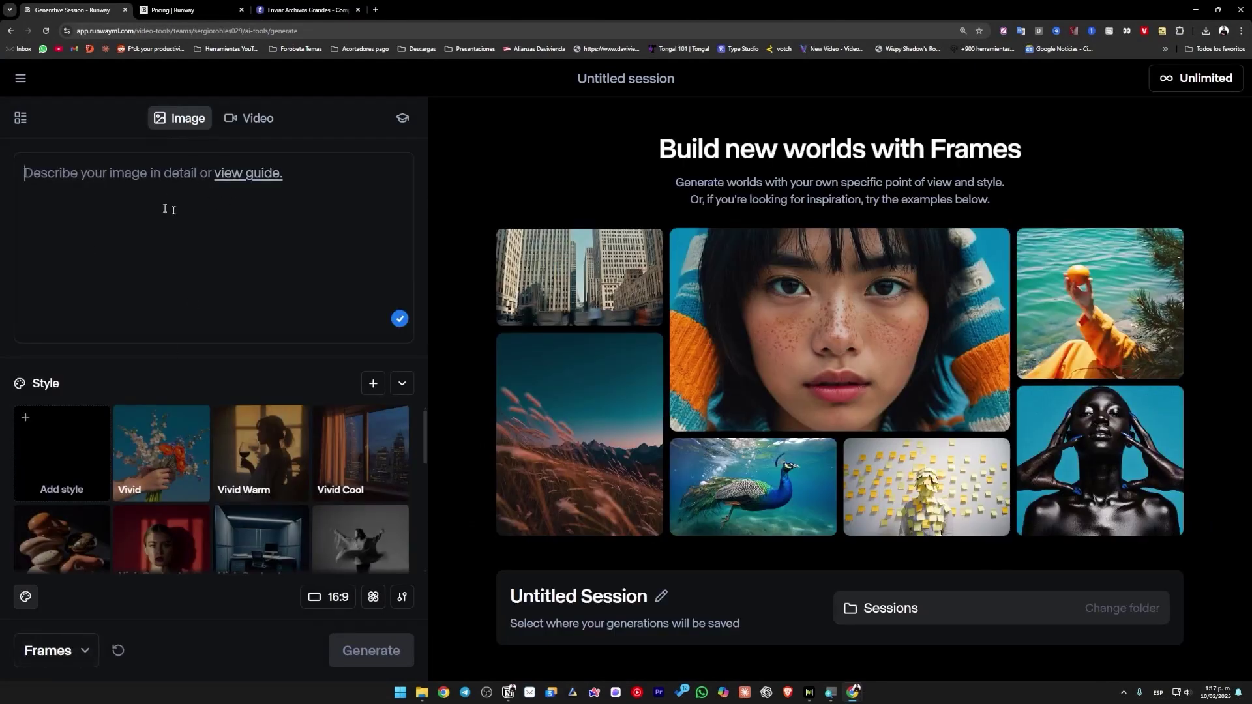
left_click(243, 119)
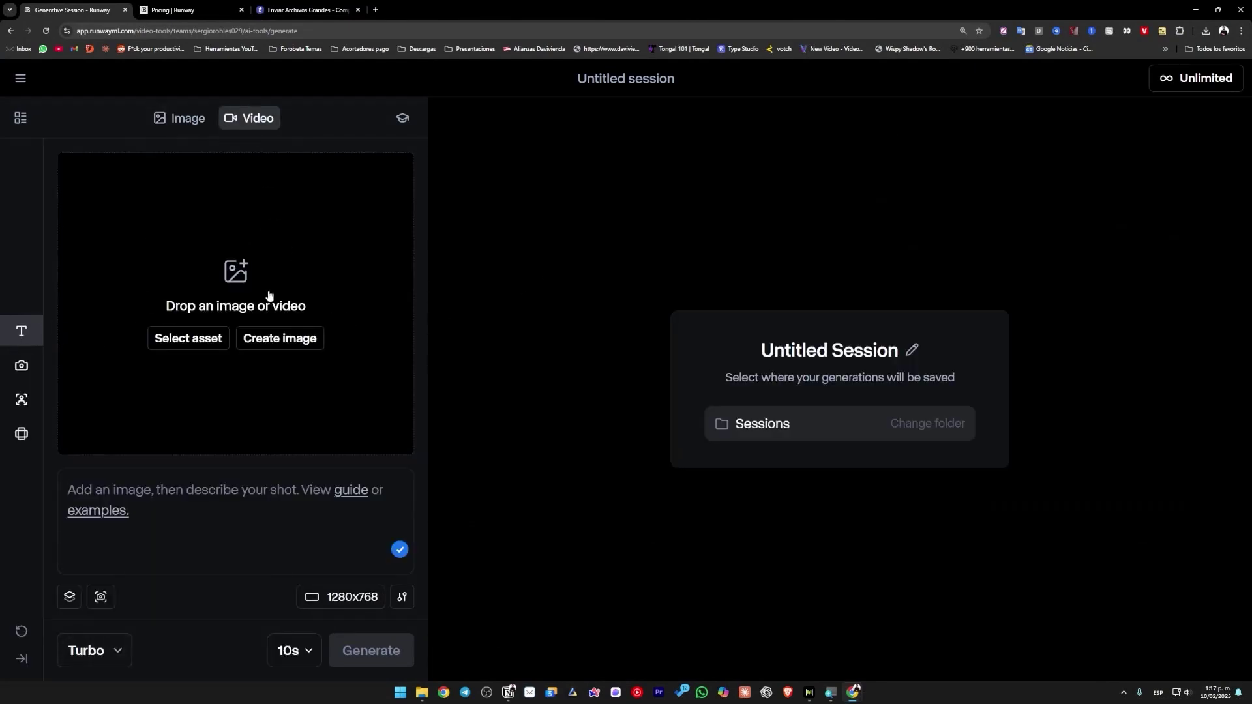
left_click(182, 121)
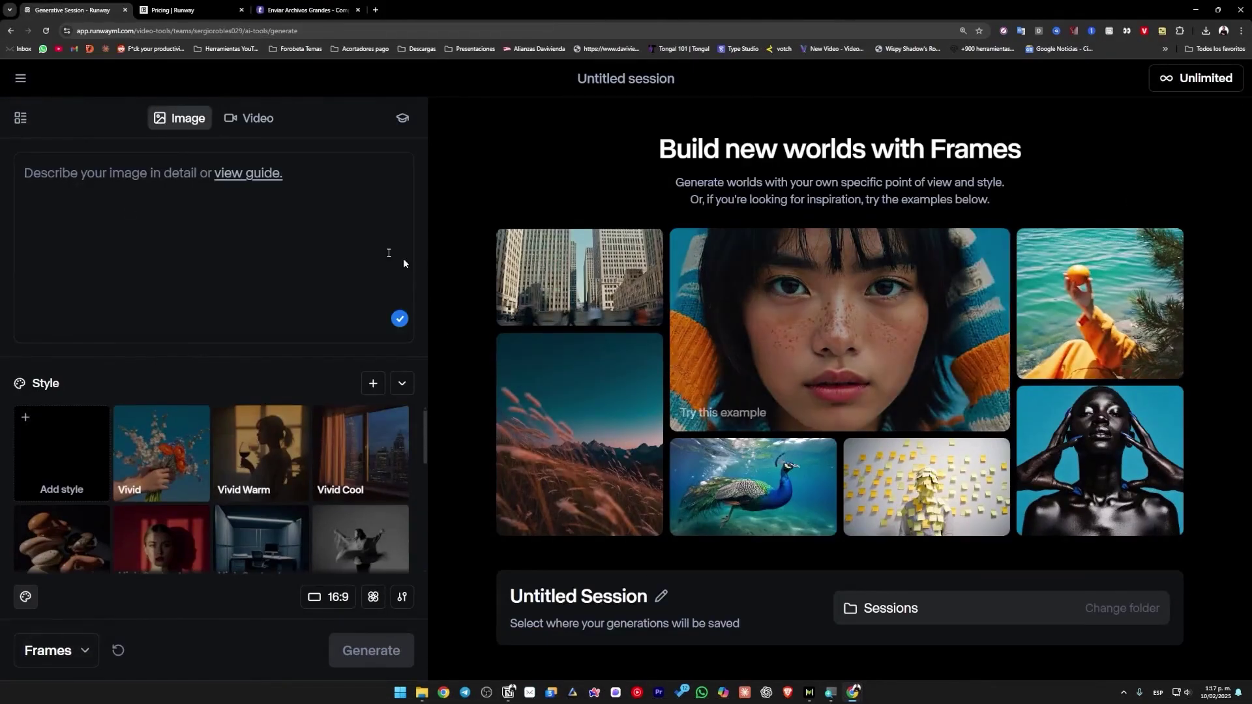
left_click(258, 119)
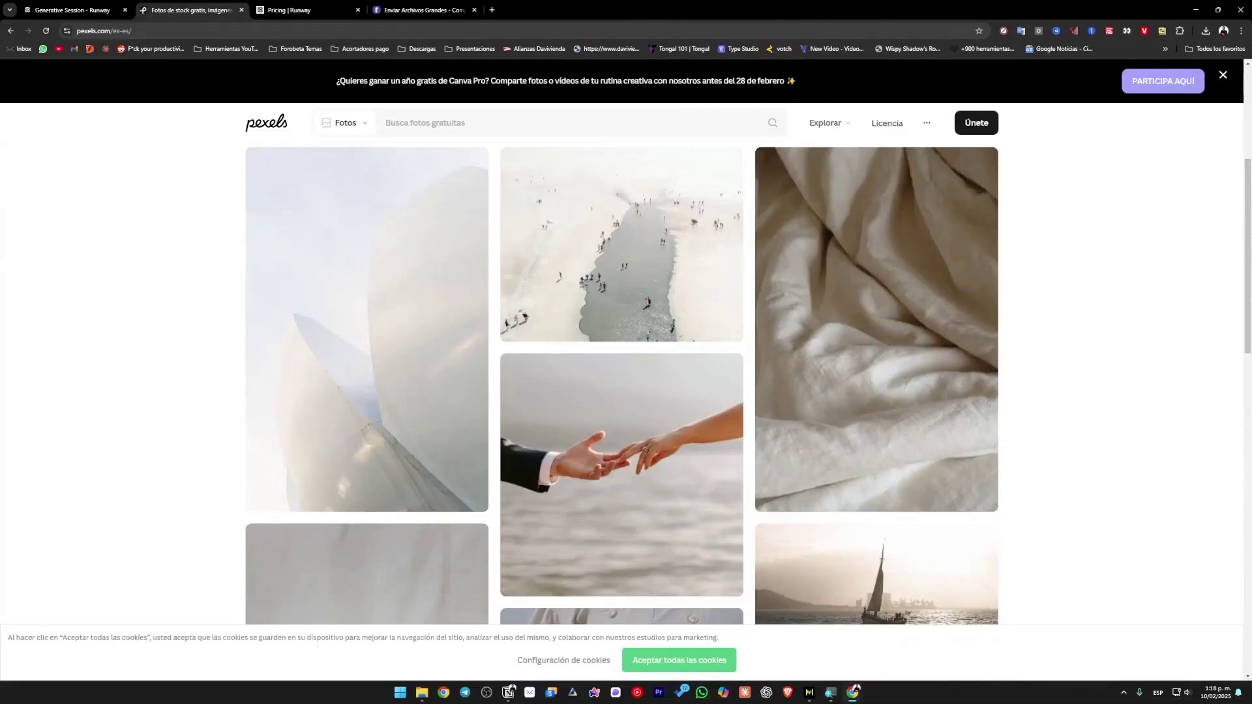
- Download the aerial beach photo from Pexels and load it into Runway cropped to landscape 1280x768
mouse_move(658, 320)
left_click(695, 323)
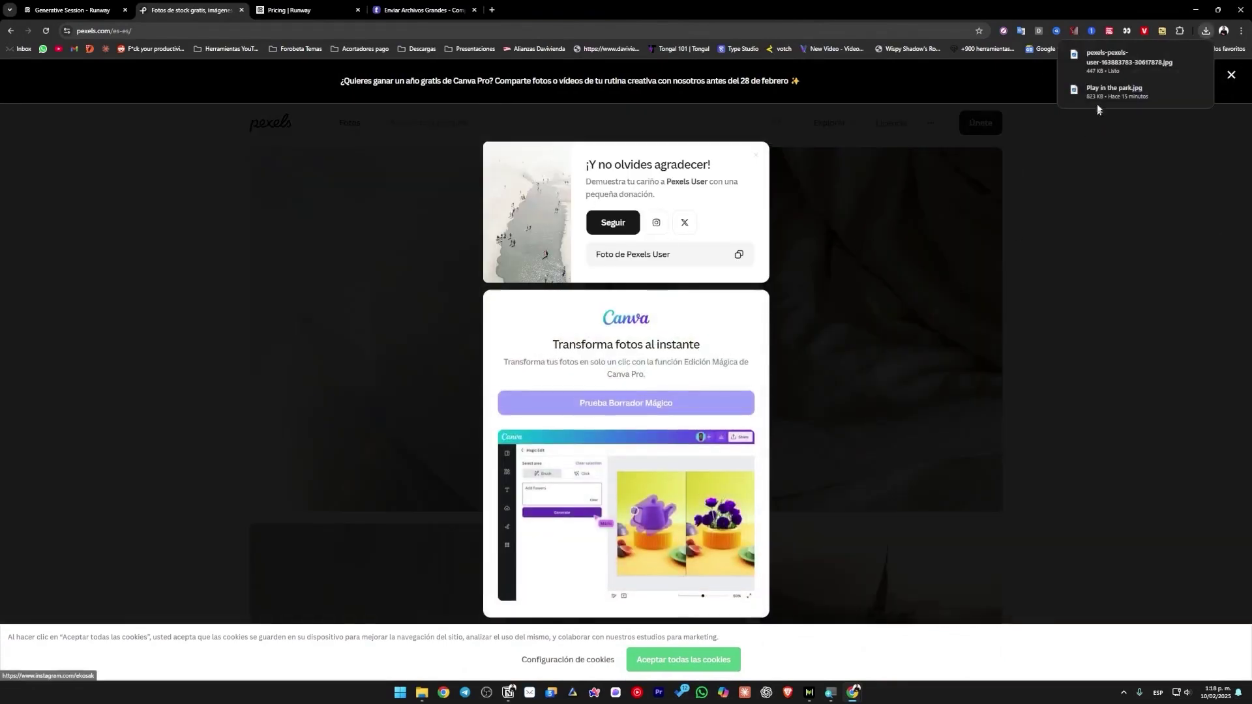
left_click(72, 9)
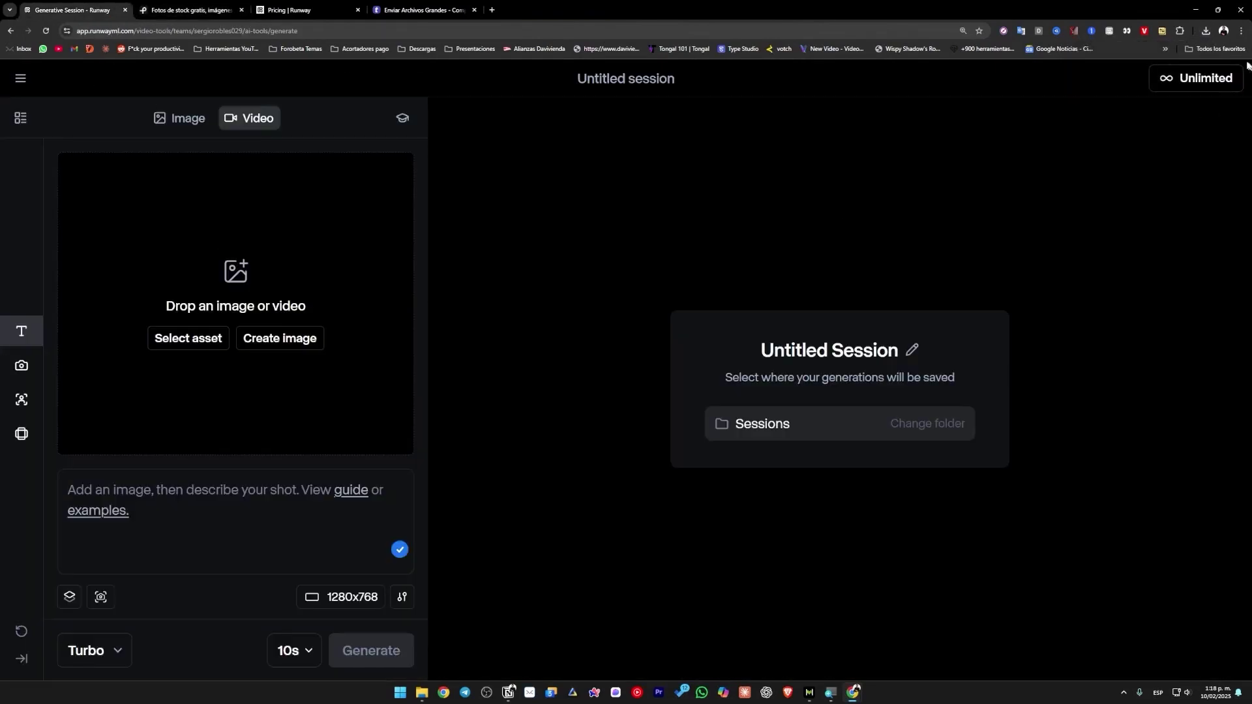
left_click_drag(346, 246, 237, 235)
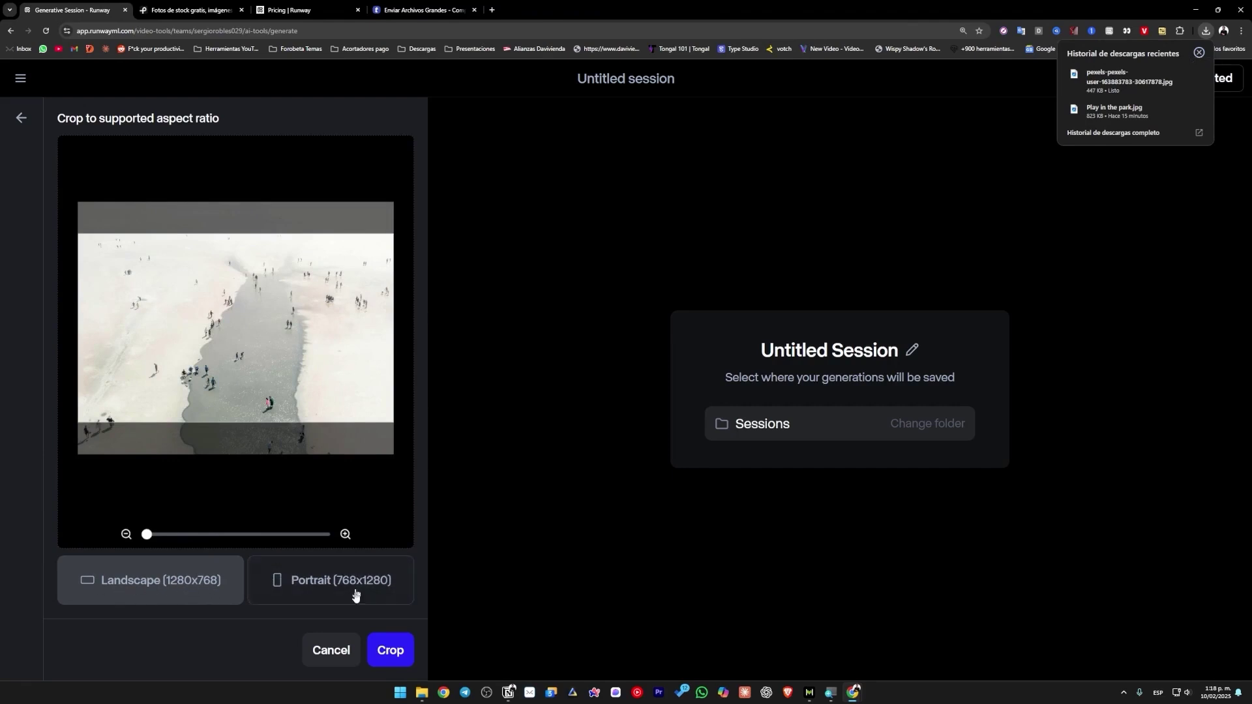
left_click(166, 587)
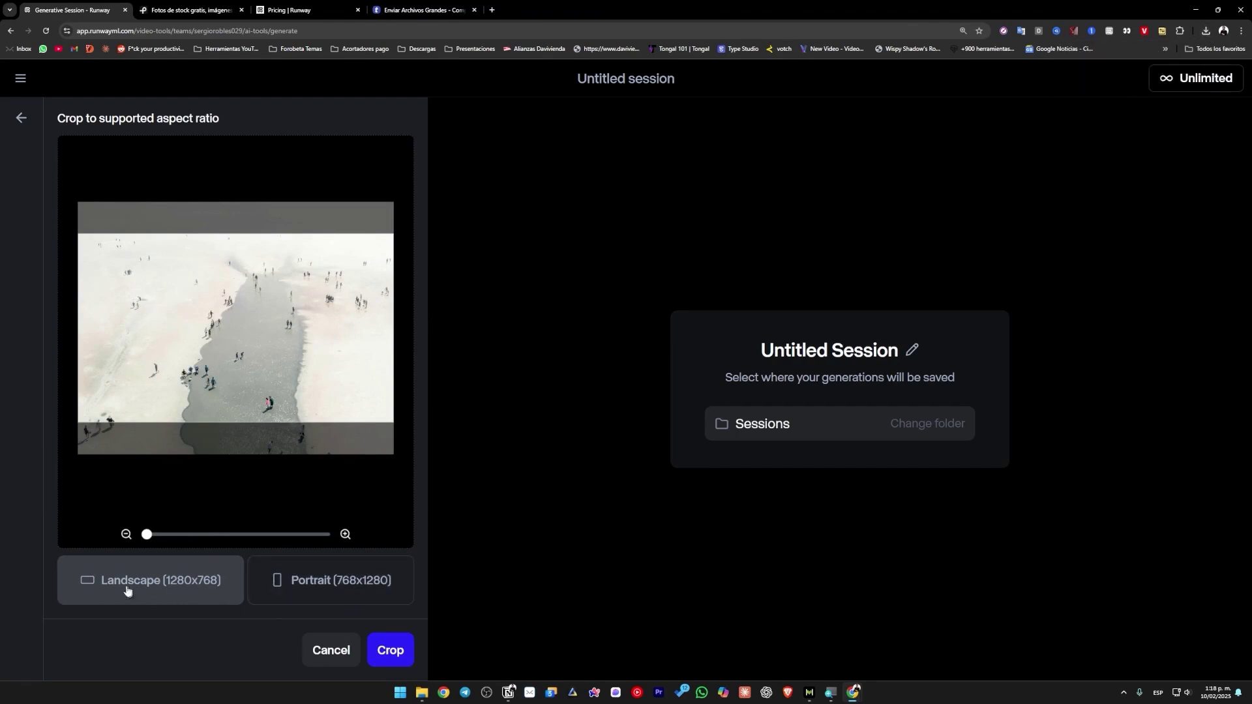
left_click(392, 649)
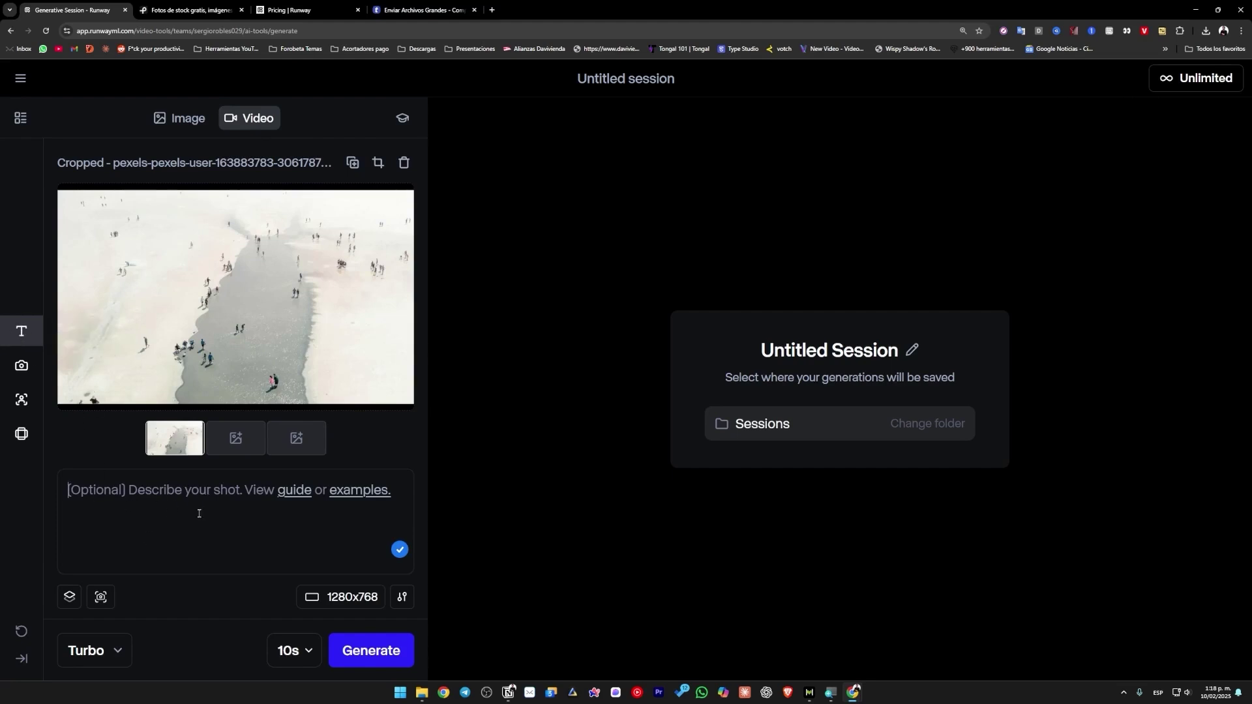
- Paste the prompt 'Let a meteorite fall' into the shot description
type("Let a meteorite fall")
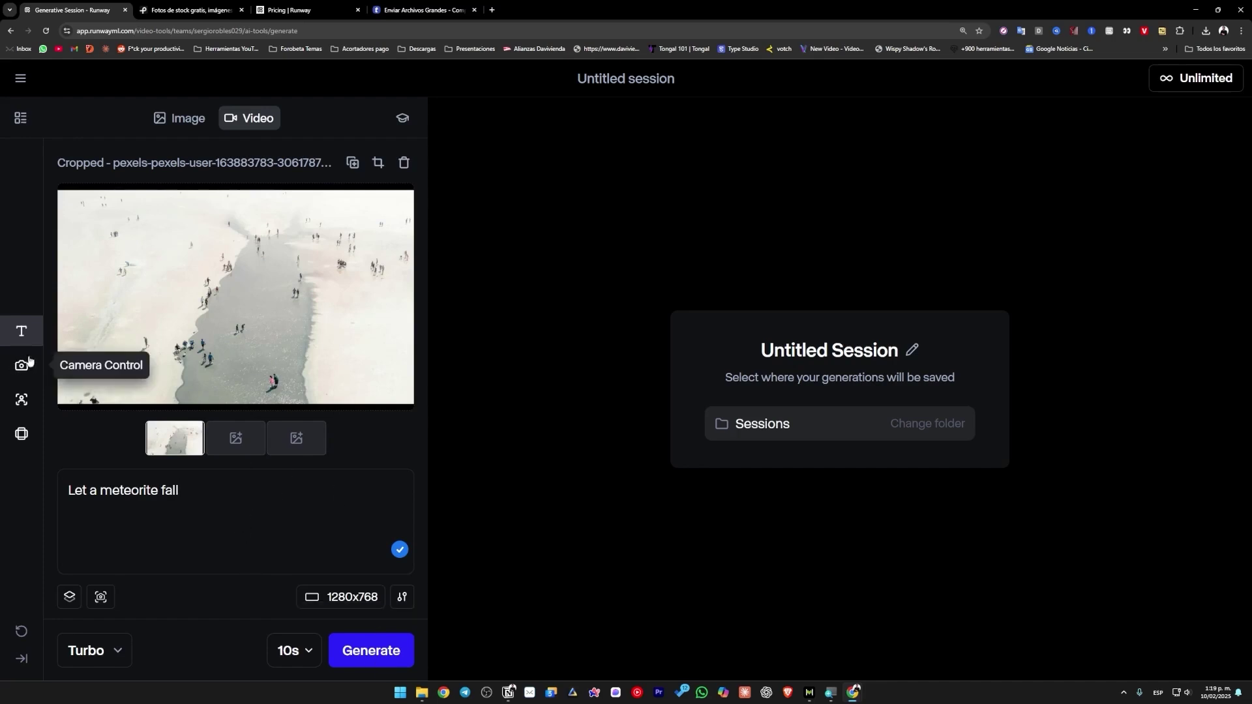
- Look through the Camera Control sliders, all at 0.0, then bring up the Act-One tool
left_click(117, 370)
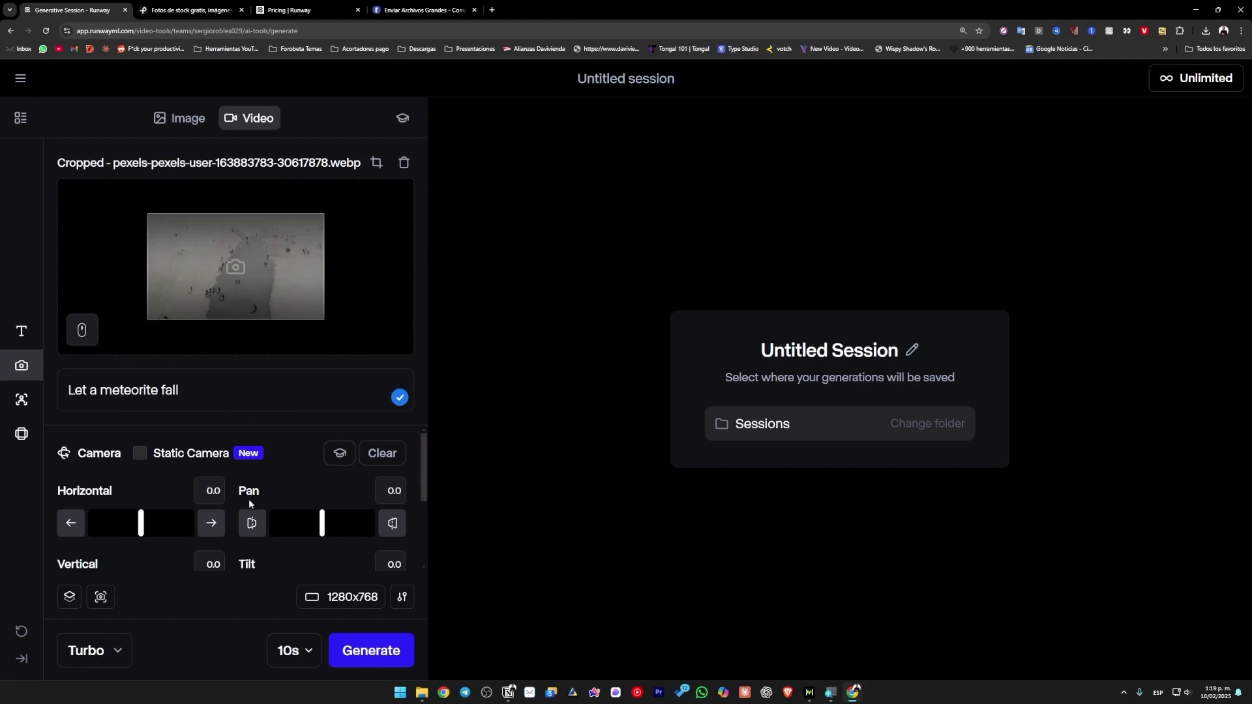
scroll(273, 526, "down", 2)
scroll(284, 525, "down", 1)
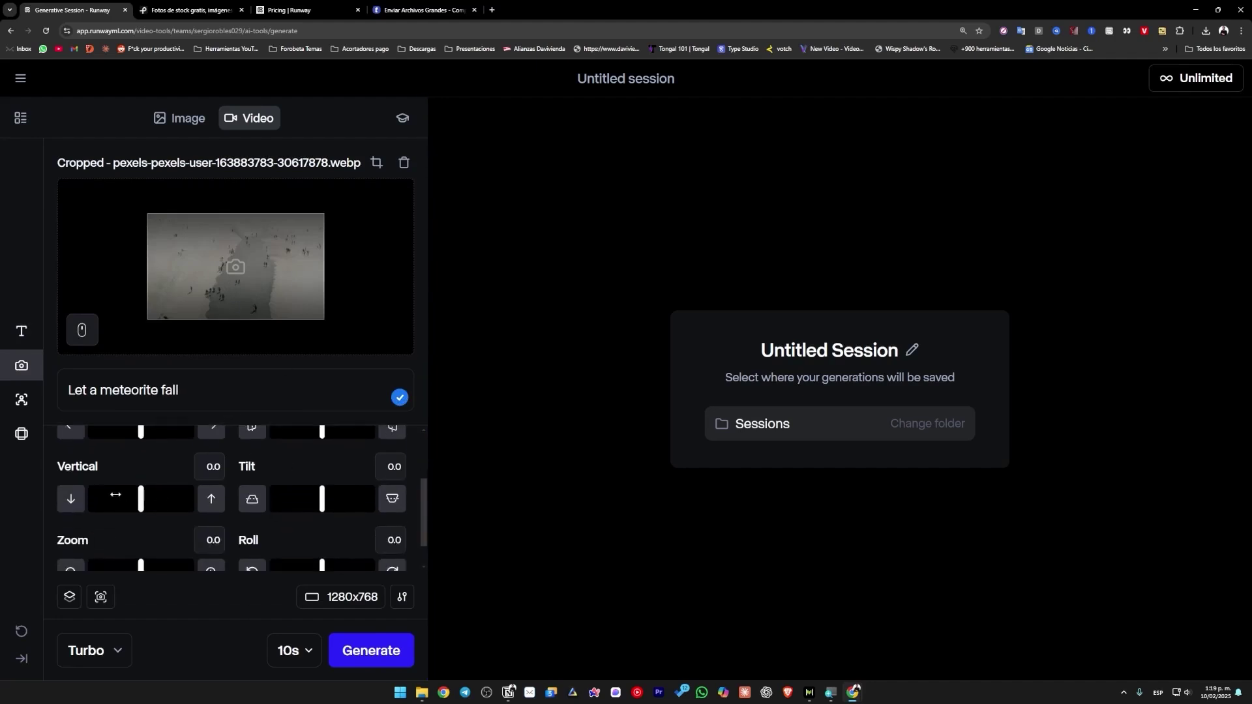
scroll(196, 514, "down", 1)
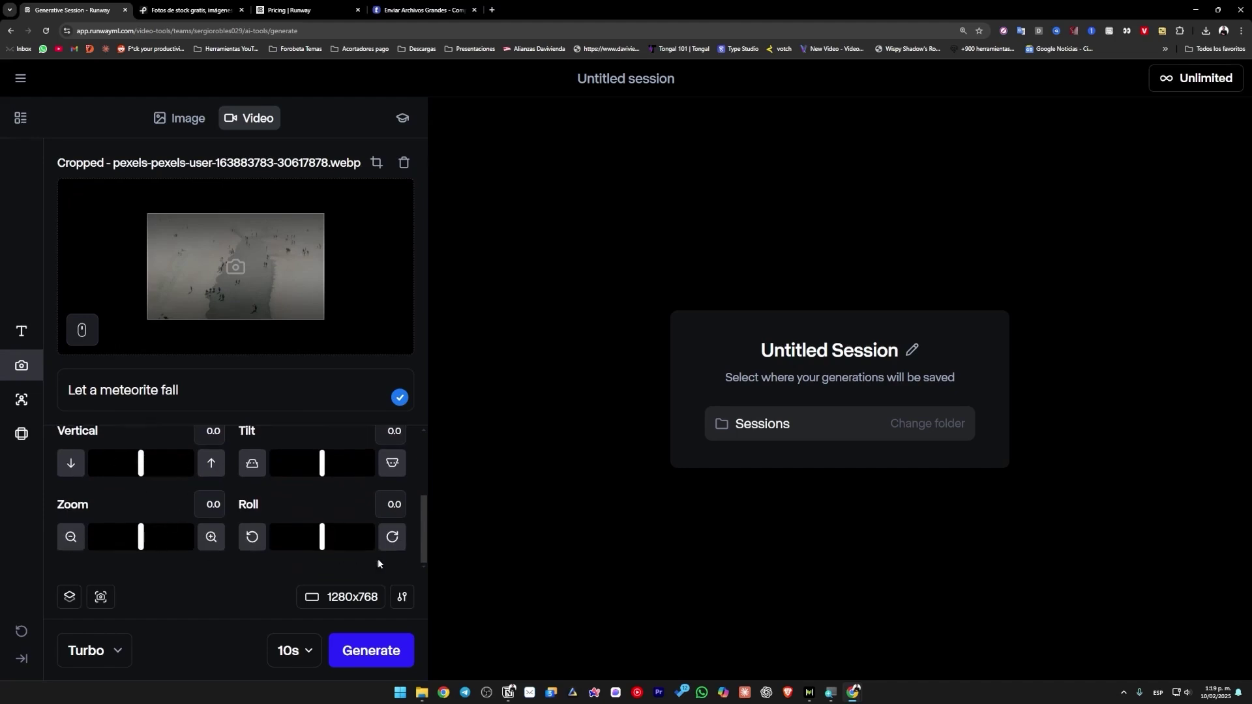
scroll(274, 510, "up", 3)
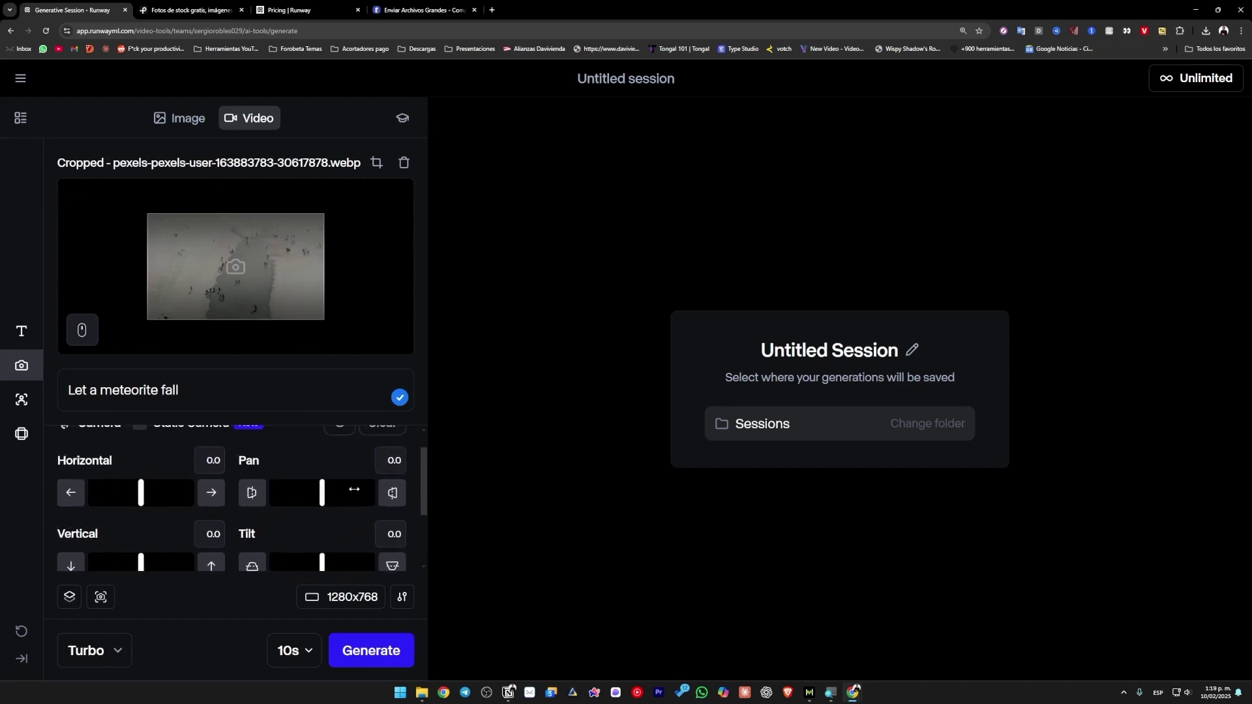
left_click(22, 399)
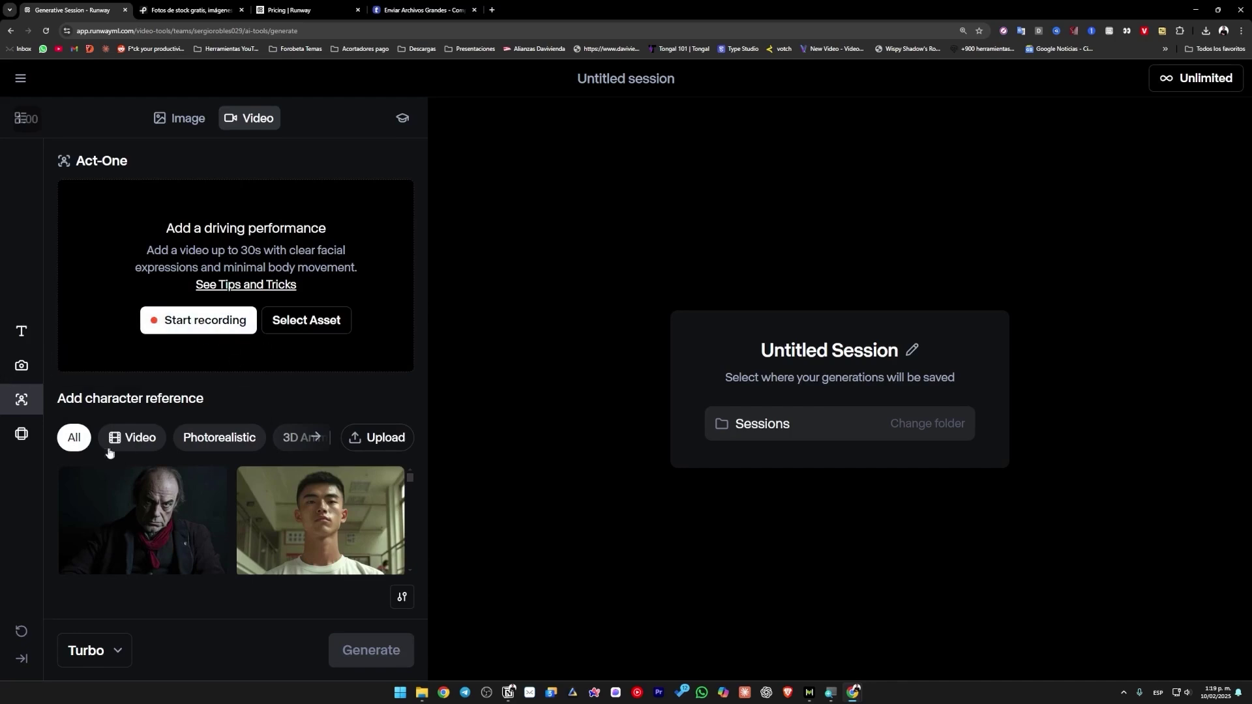
- Visit Expand Video, return to the text prompt view and check the video model list
left_click(21, 433)
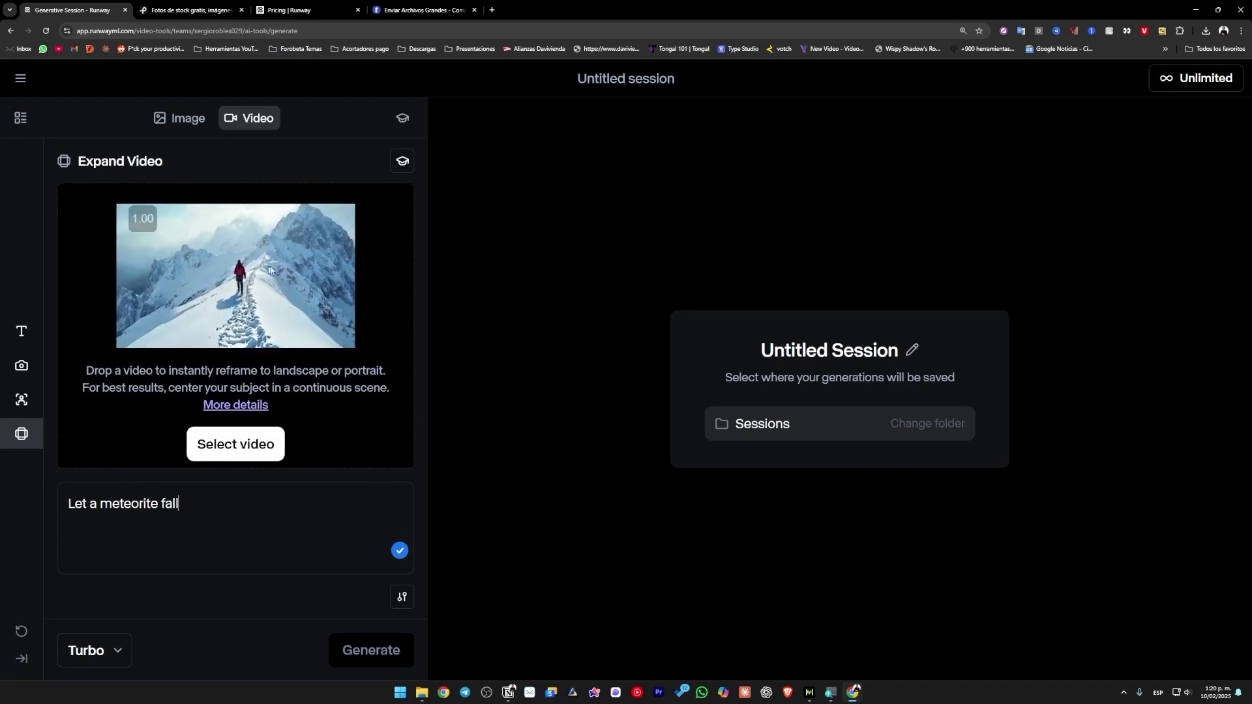
left_click(26, 331)
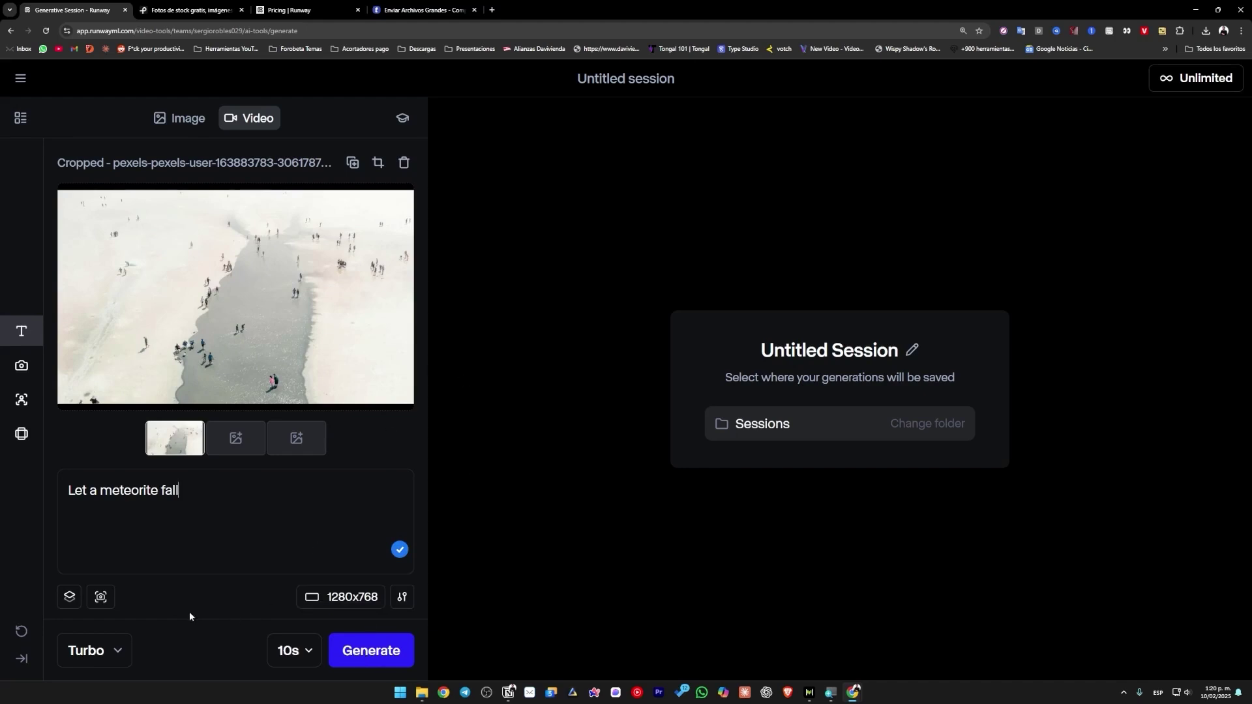
left_click(104, 651)
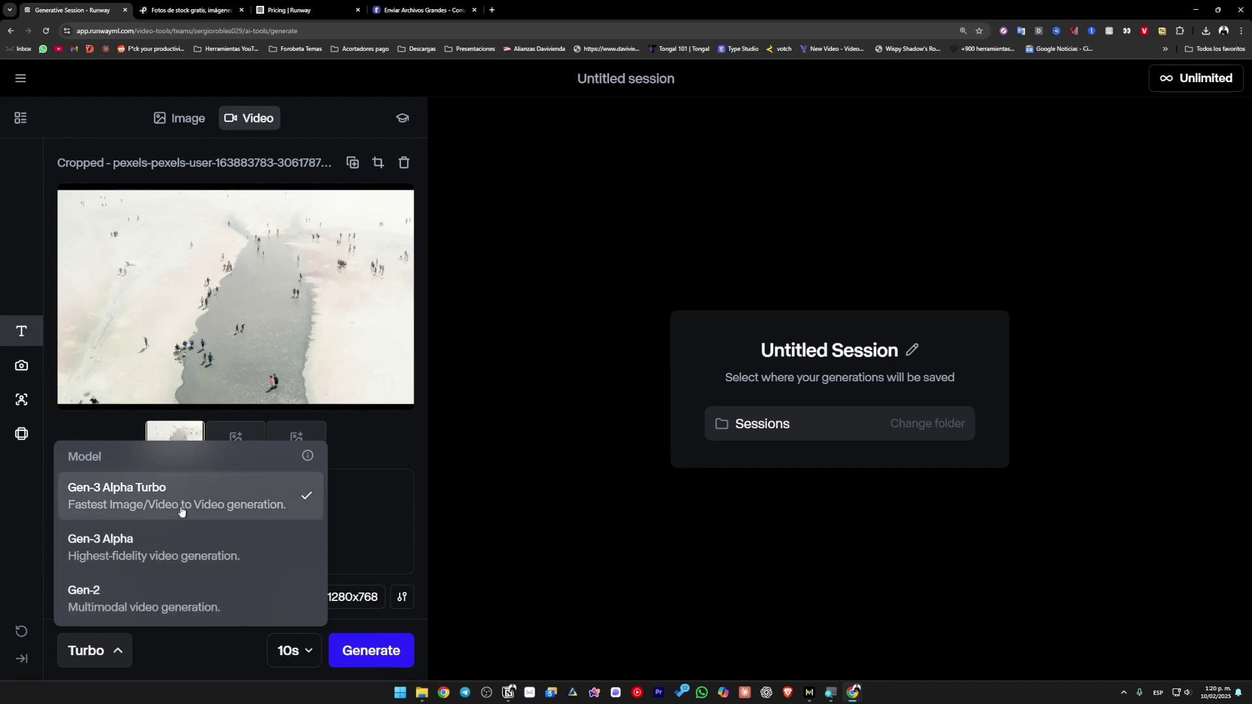
- Generate the meteorite video with Gen-3 Alpha Turbo, then again with Gen-3 Alpha
left_click(319, 523)
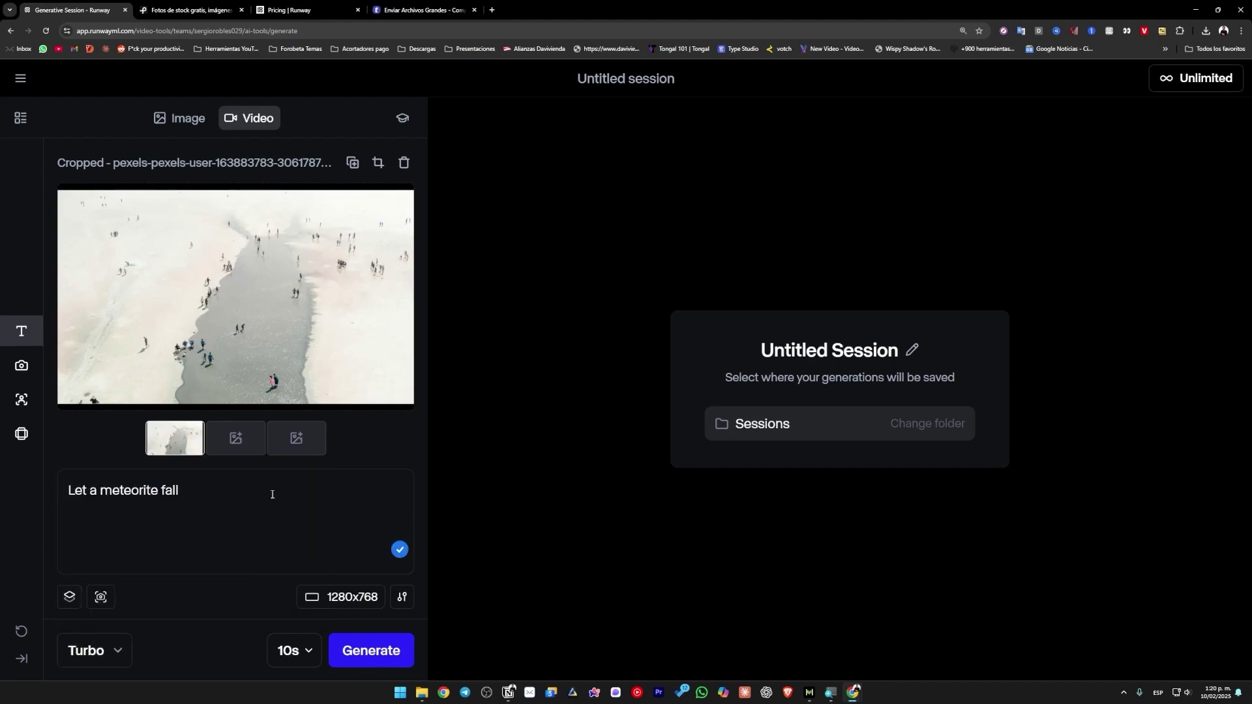
left_click(363, 642)
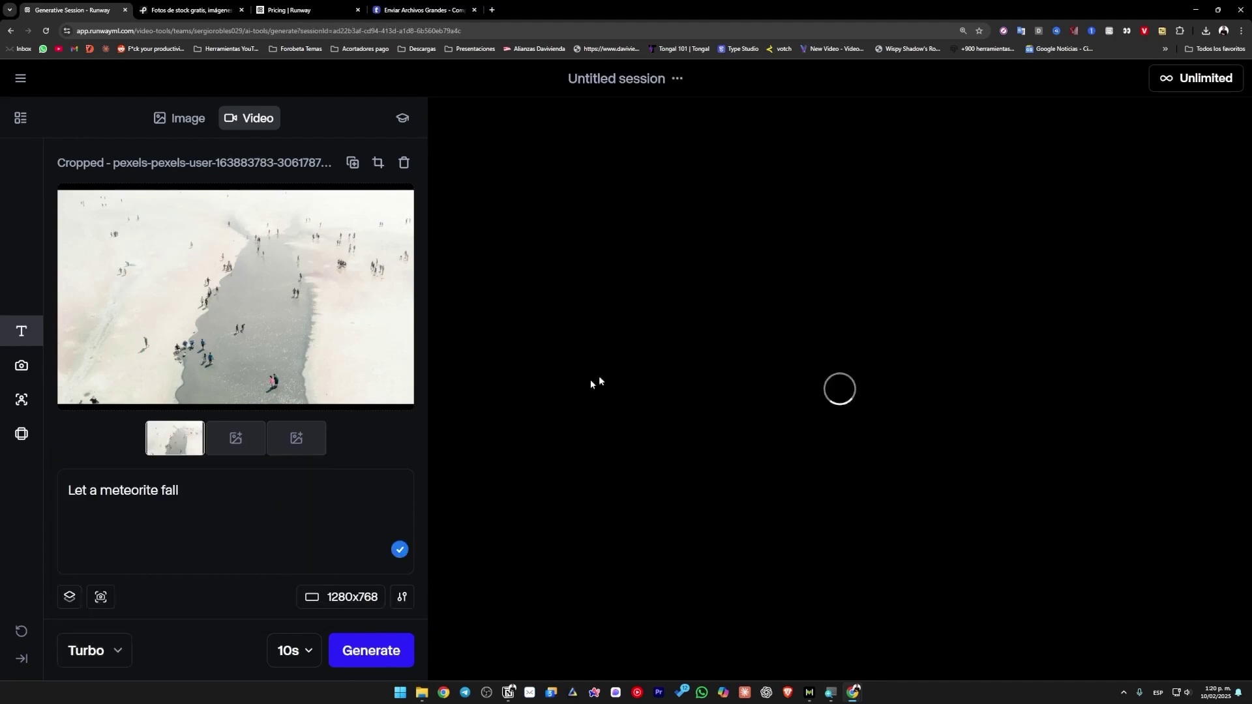
left_click(124, 660)
left_click(108, 548)
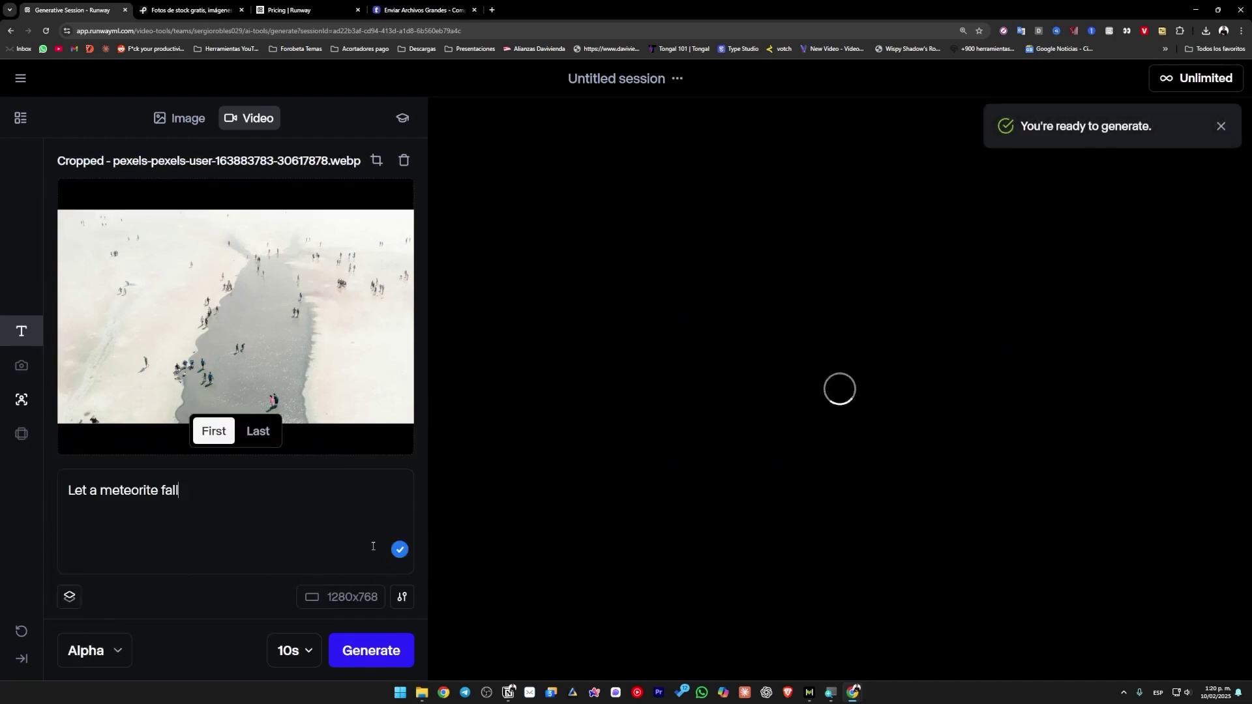
left_click(372, 651)
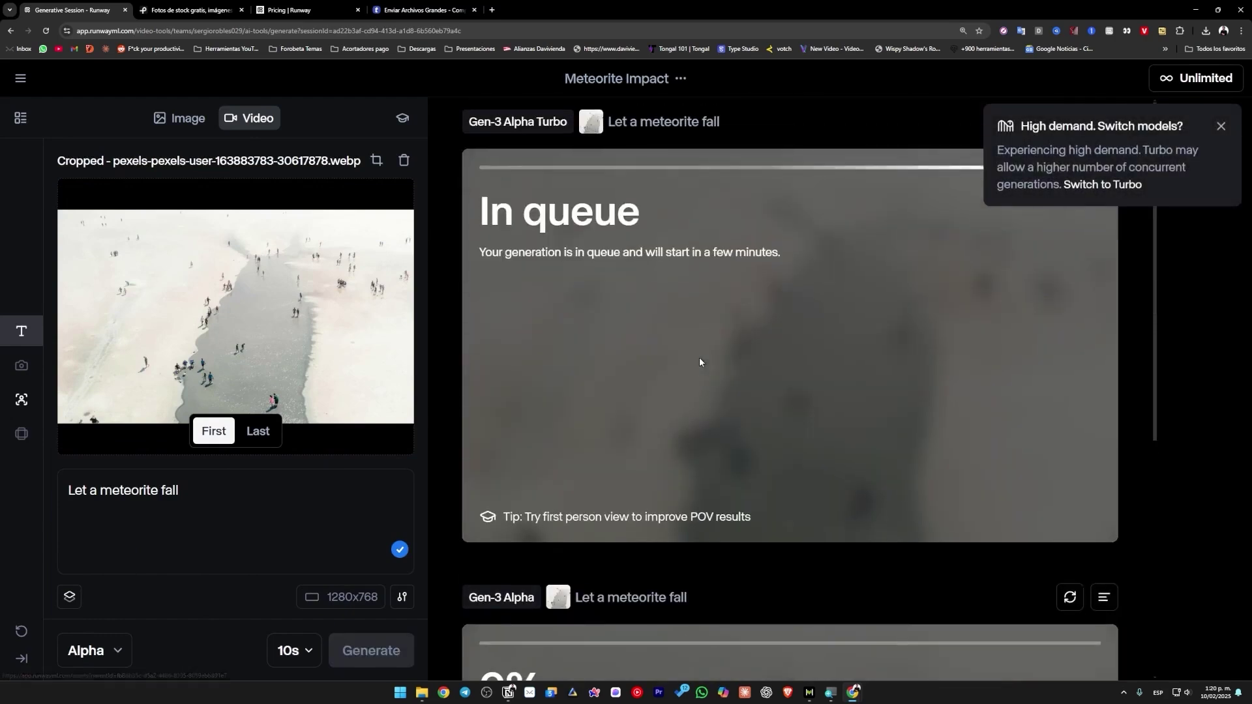
- Dismiss the high-demand notice and follow the feed until the Turbo video finishes playing
left_click(1221, 127)
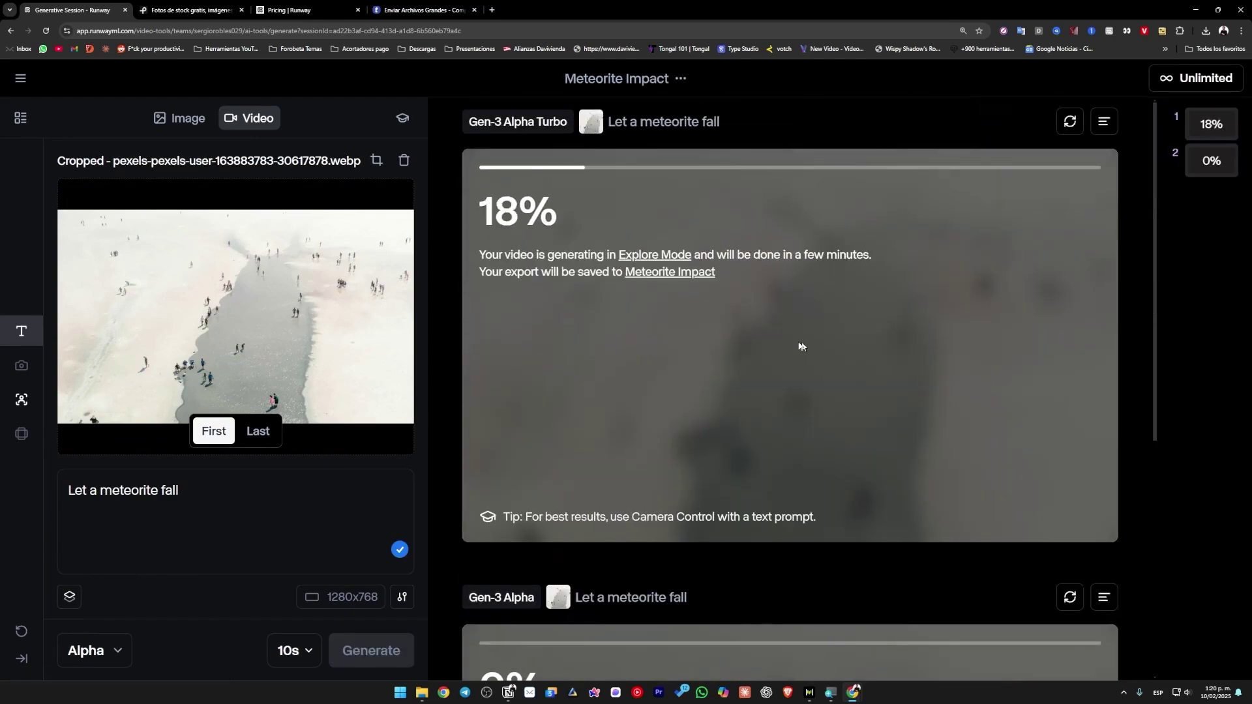
scroll(792, 354, "down", 3)
scroll(672, 340, "up", 3)
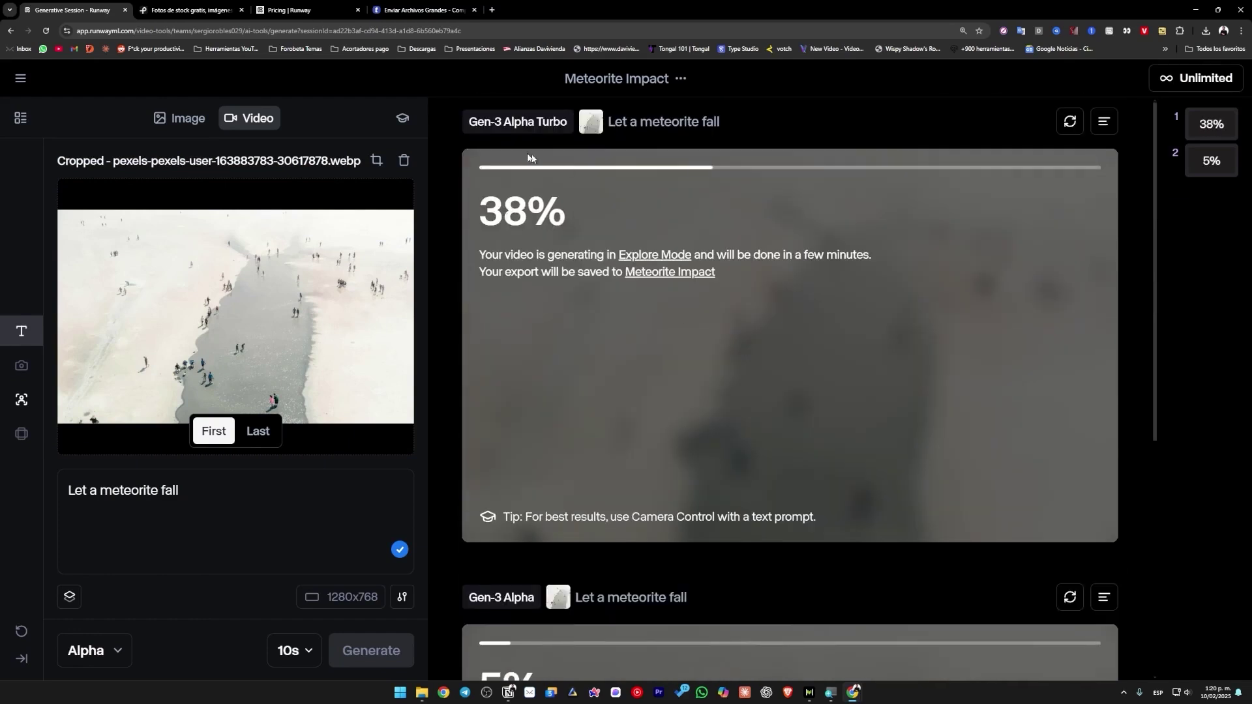
scroll(527, 547, "down", 3)
left_click_drag(482, 489, 554, 522)
middle_click(555, 527)
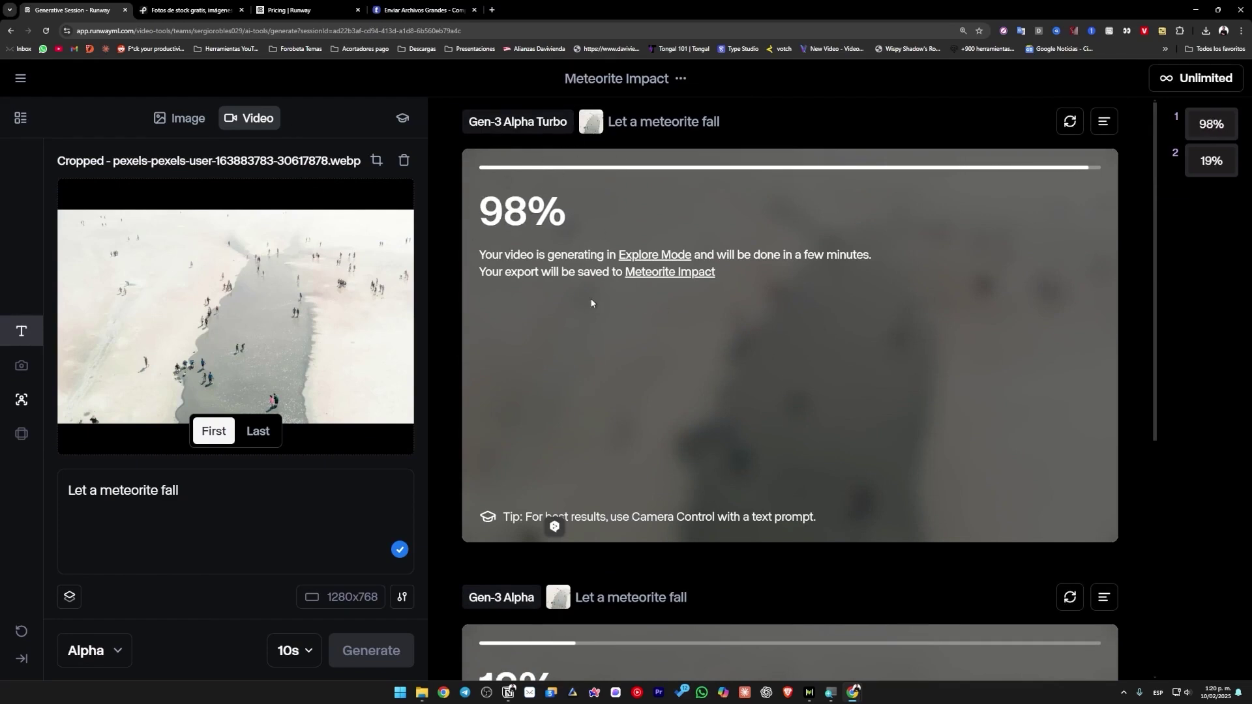
scroll(592, 303, "down", 2)
scroll(572, 185, "up", 2)
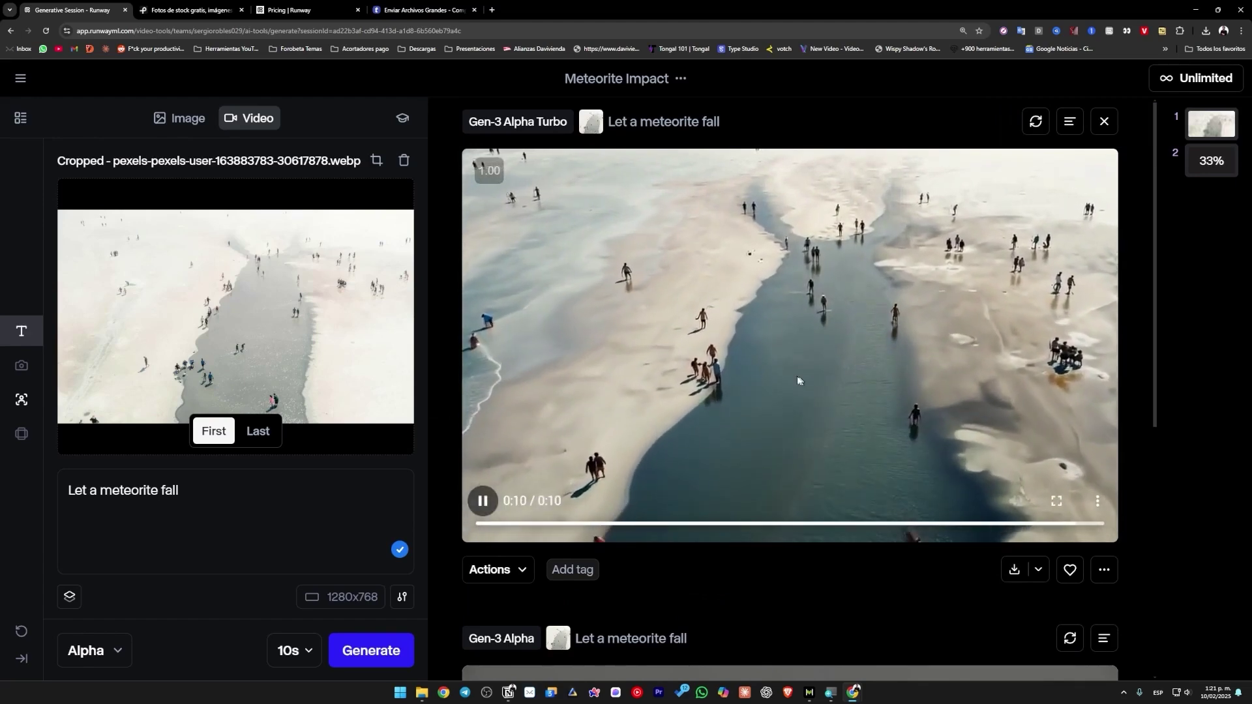
- Select the 'Let a meteorite fall' prompt text
triple_click(134, 491)
left_click(249, 506)
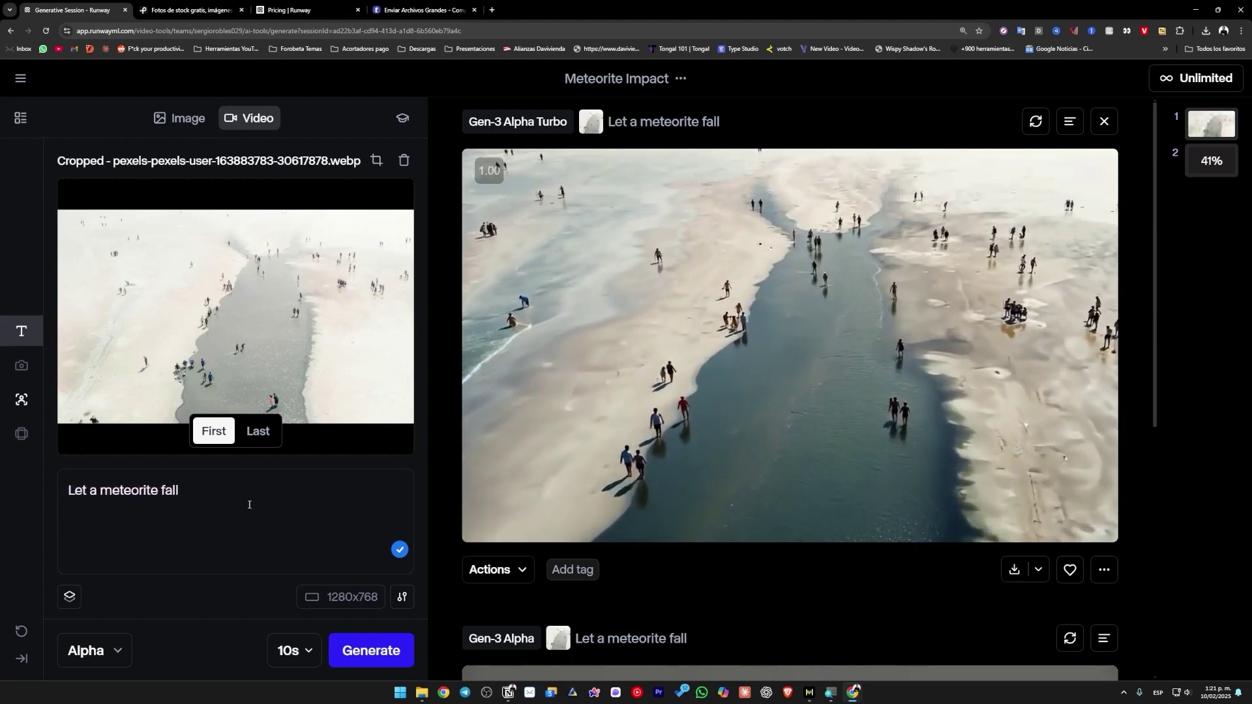
mouse_move(668, 391)
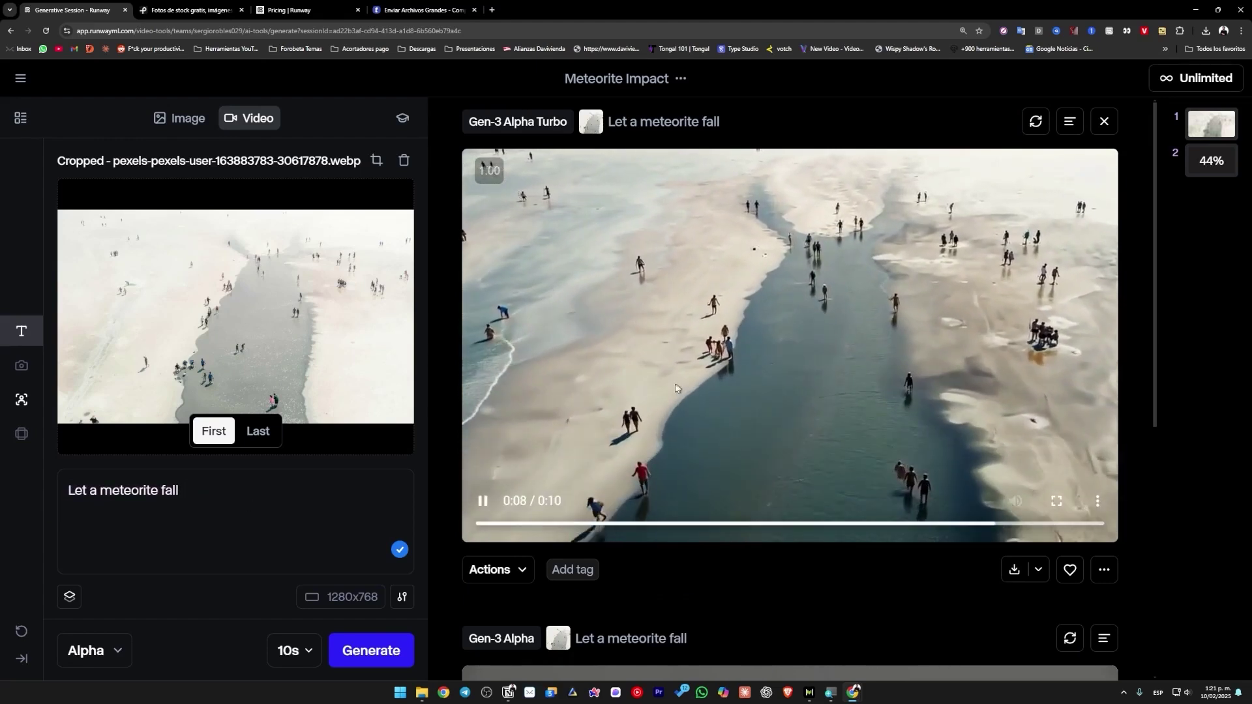
left_click_drag(268, 497, 79, 500)
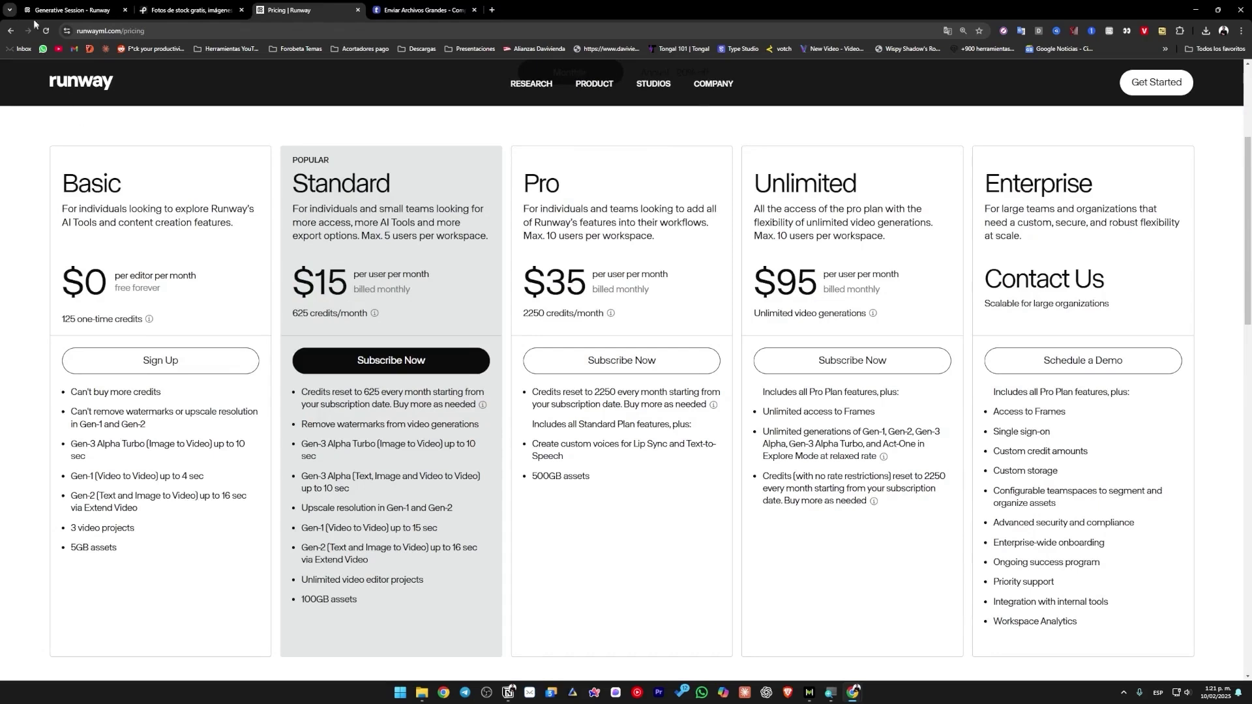
- Pause the finished Turbo video at 0:06 and scroll through the generation feed
left_click(39, 14)
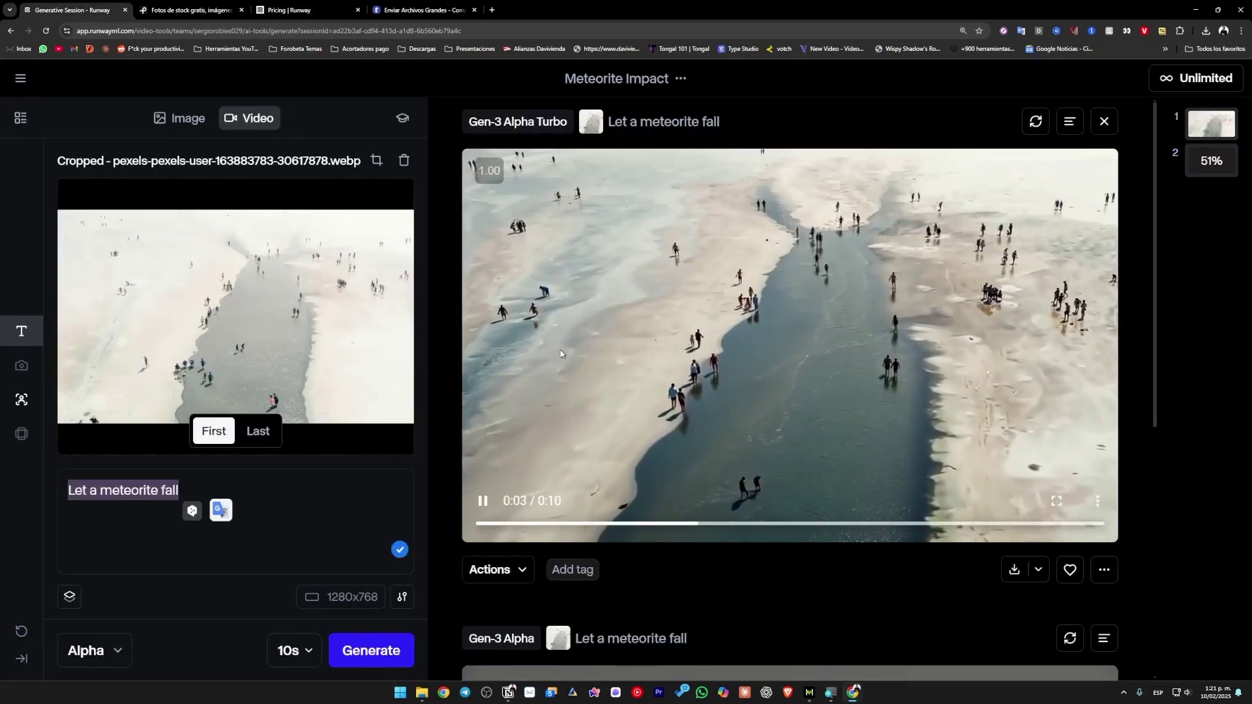
left_click(707, 413)
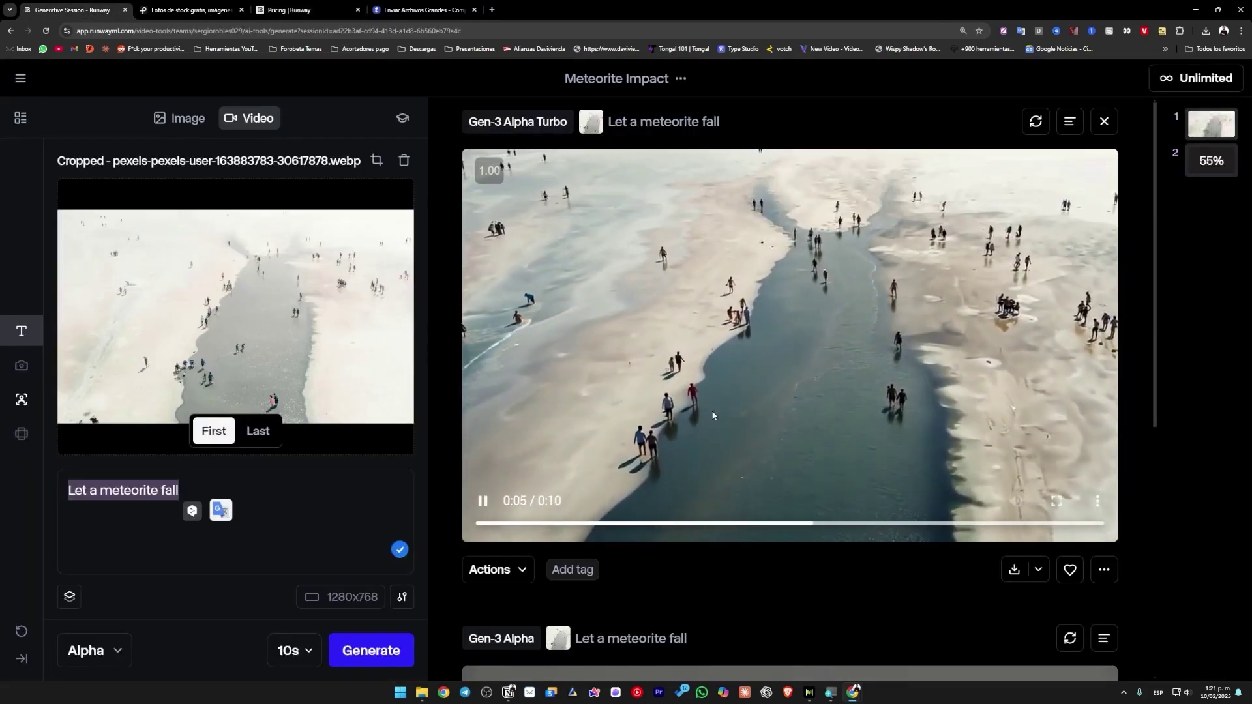
scroll(732, 292, "down", 7)
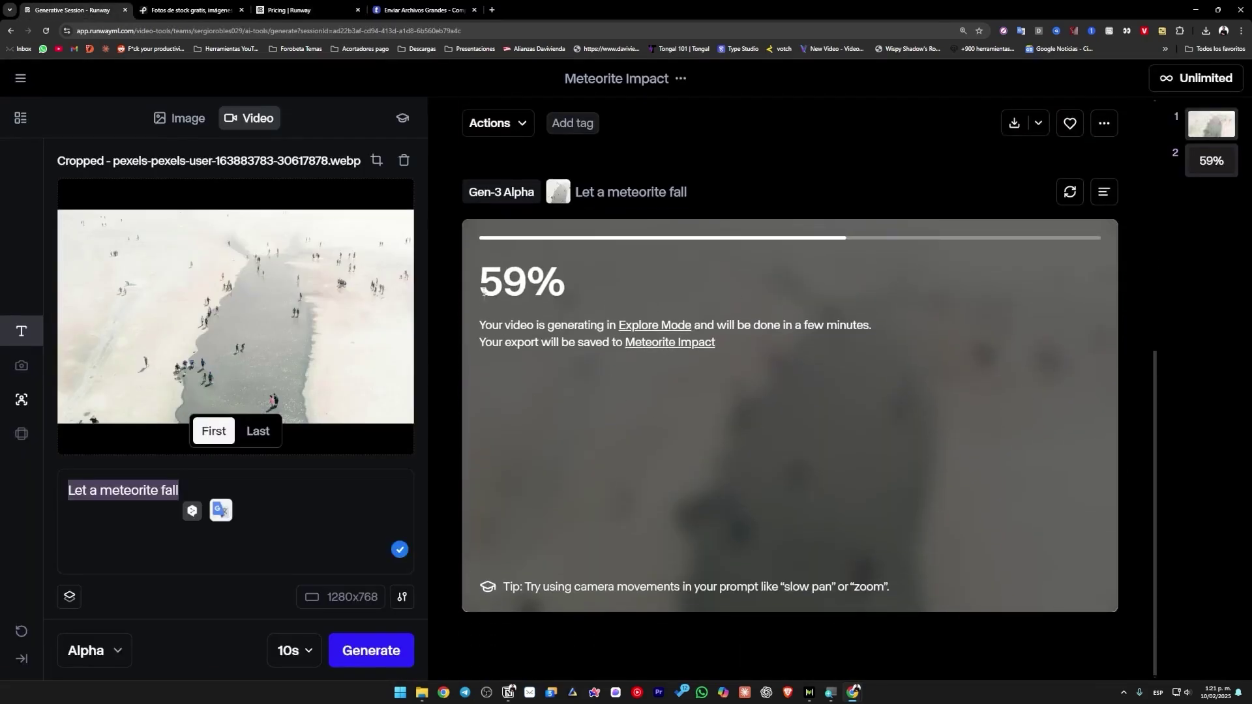
scroll(710, 417, "up", 4)
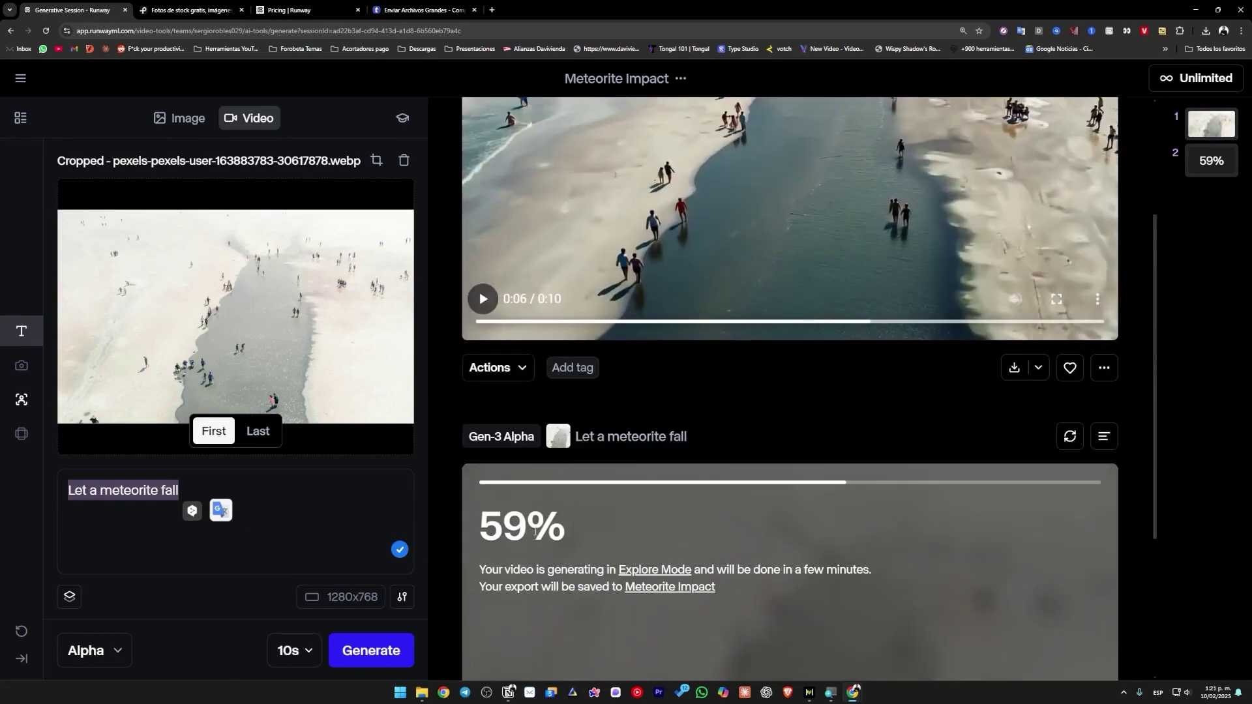
scroll(801, 624, "up", 3)
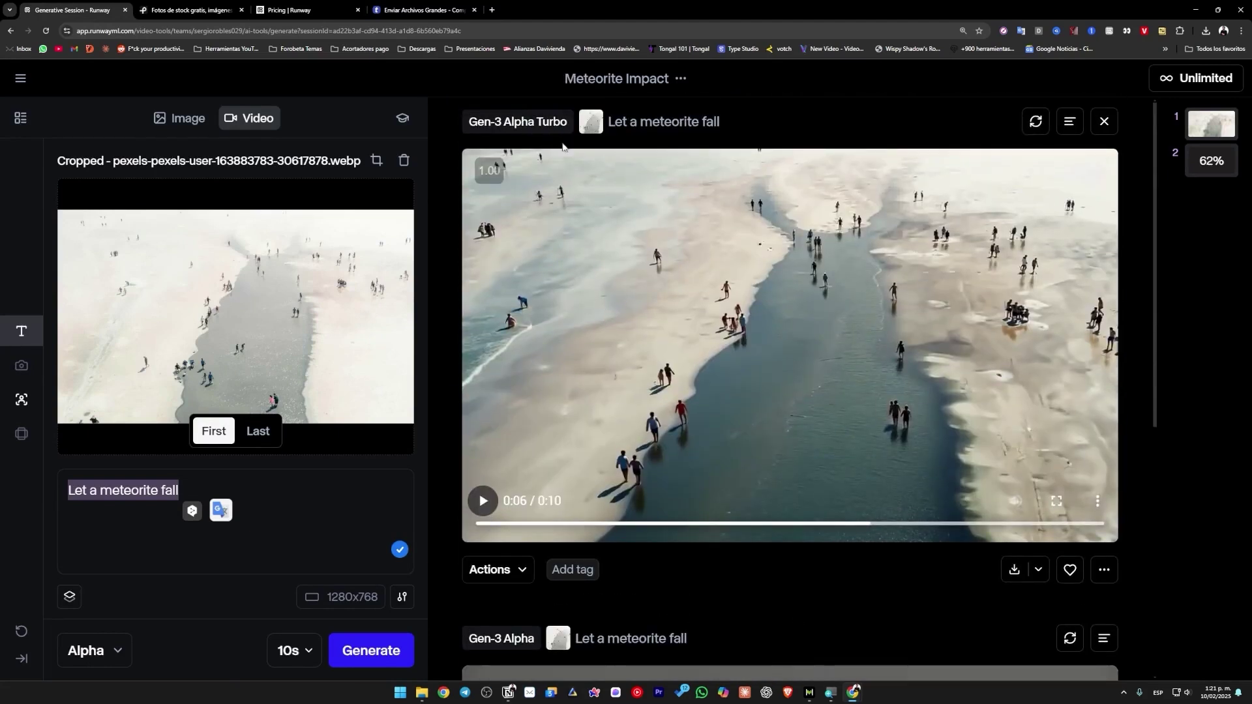
scroll(767, 540, "down", 7)
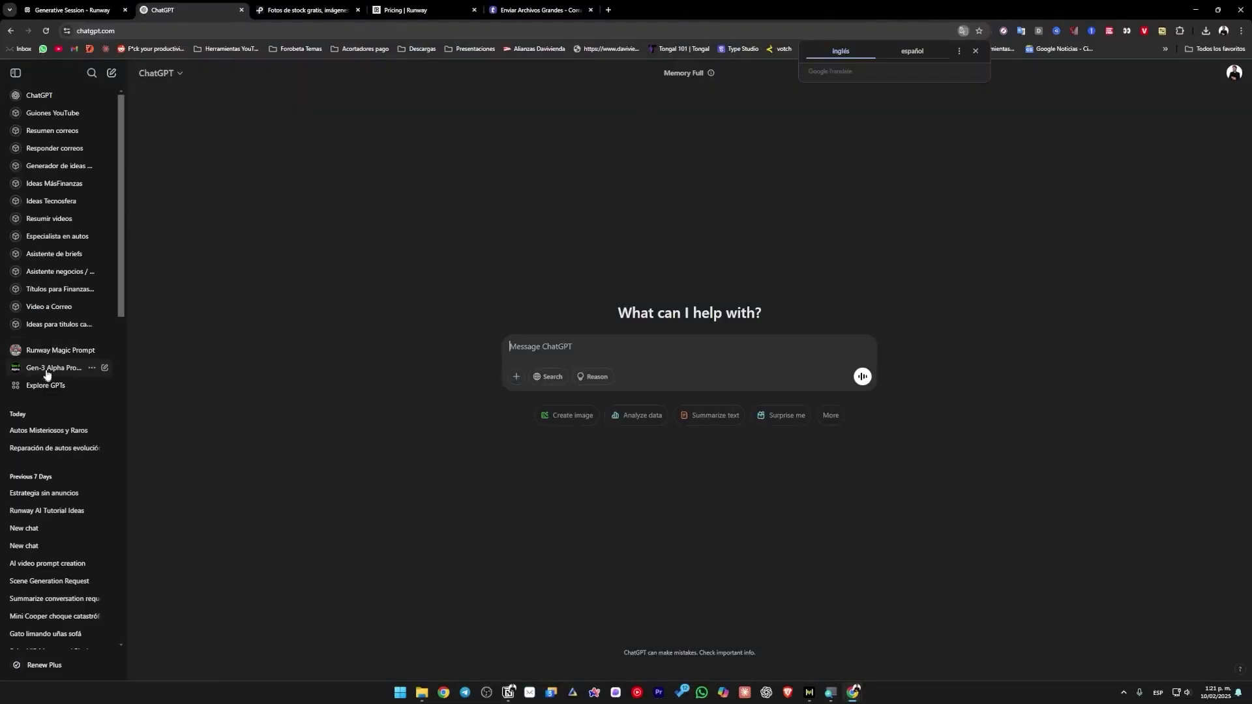
- Browse the custom GPT catalogue and search it for 'runway'
left_click(44, 390)
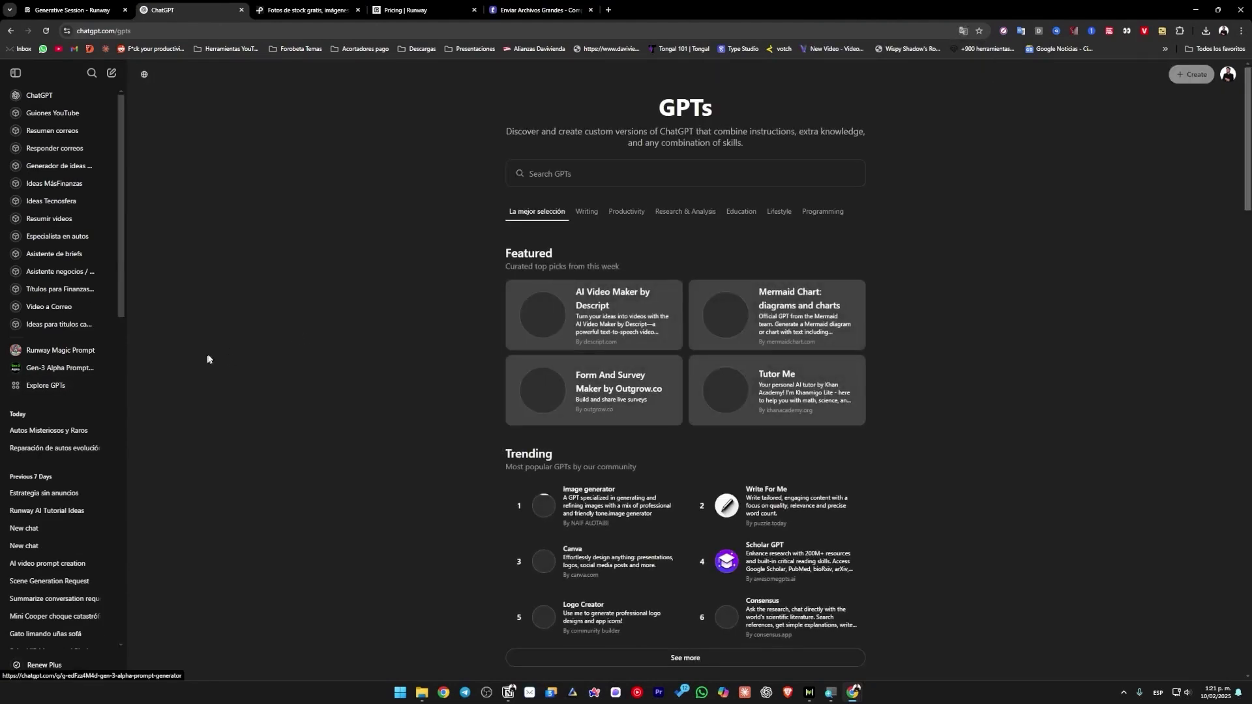
key("ctrl+shift+s")
left_click(564, 182)
type("runway")
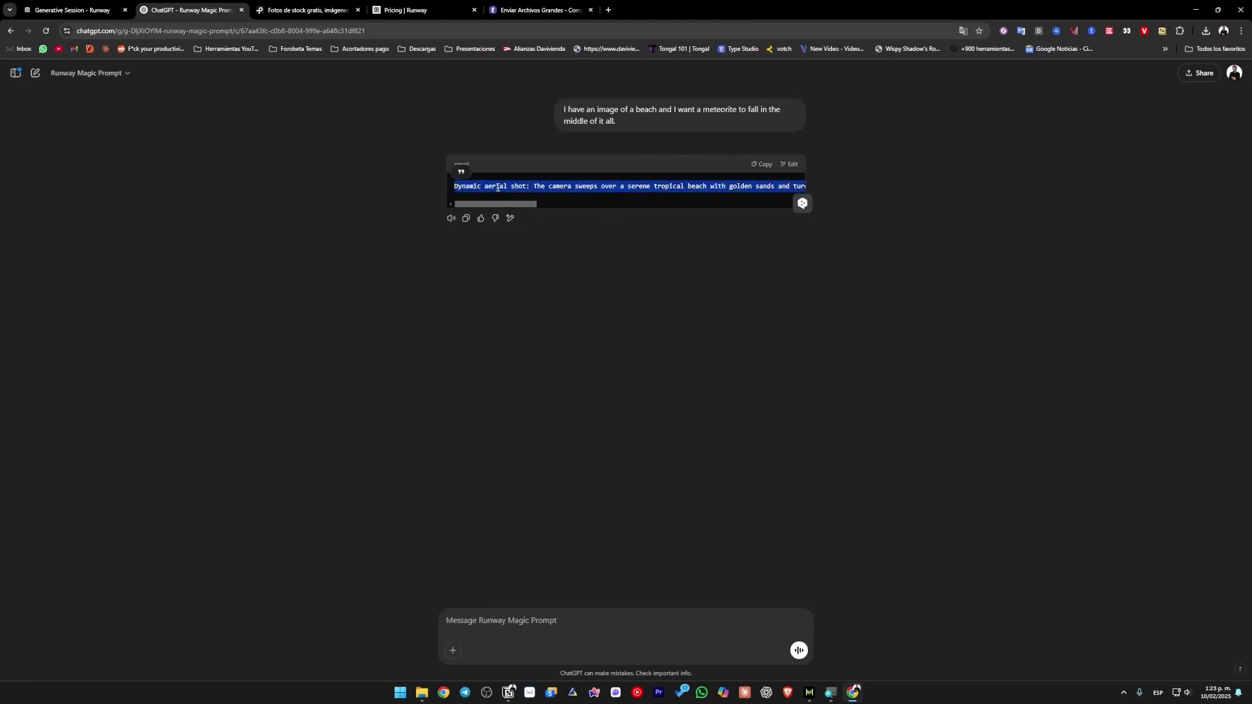
- Play the finished Gen-3 Alpha video, check Pricing, and bring ChatGPT's copied prompt back to Runway
key("ctrl+shift+Tab")
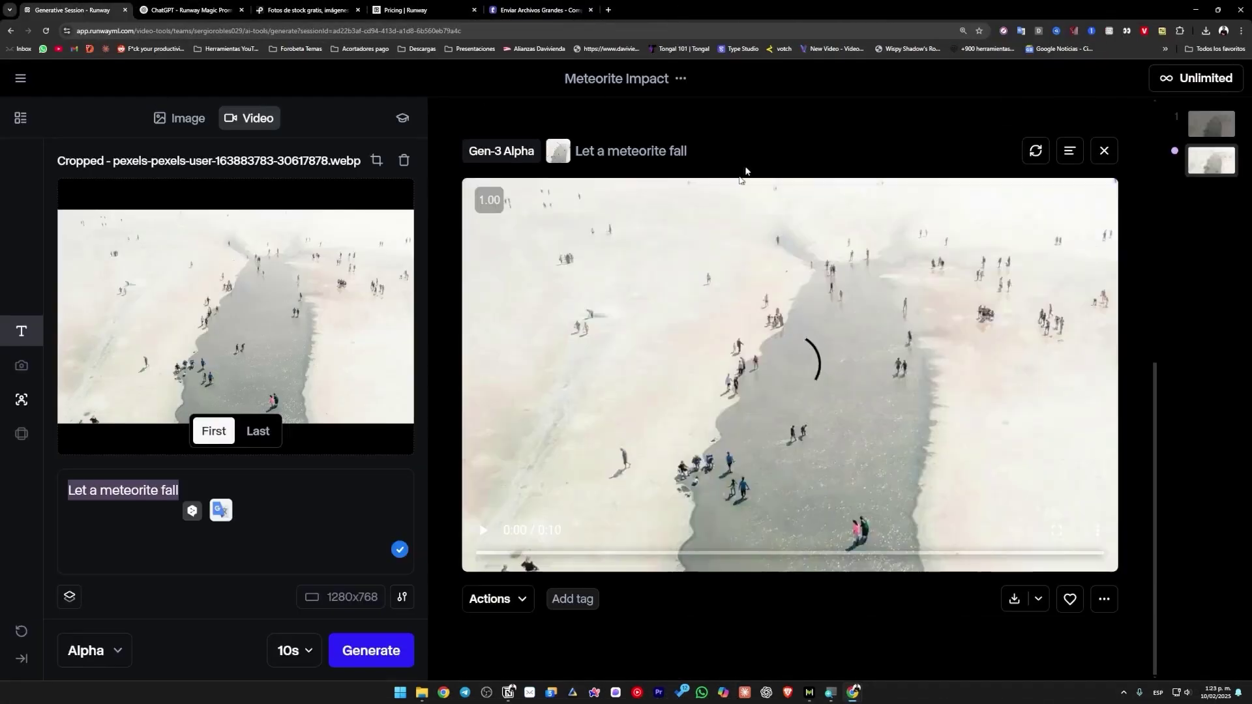
left_click(482, 529)
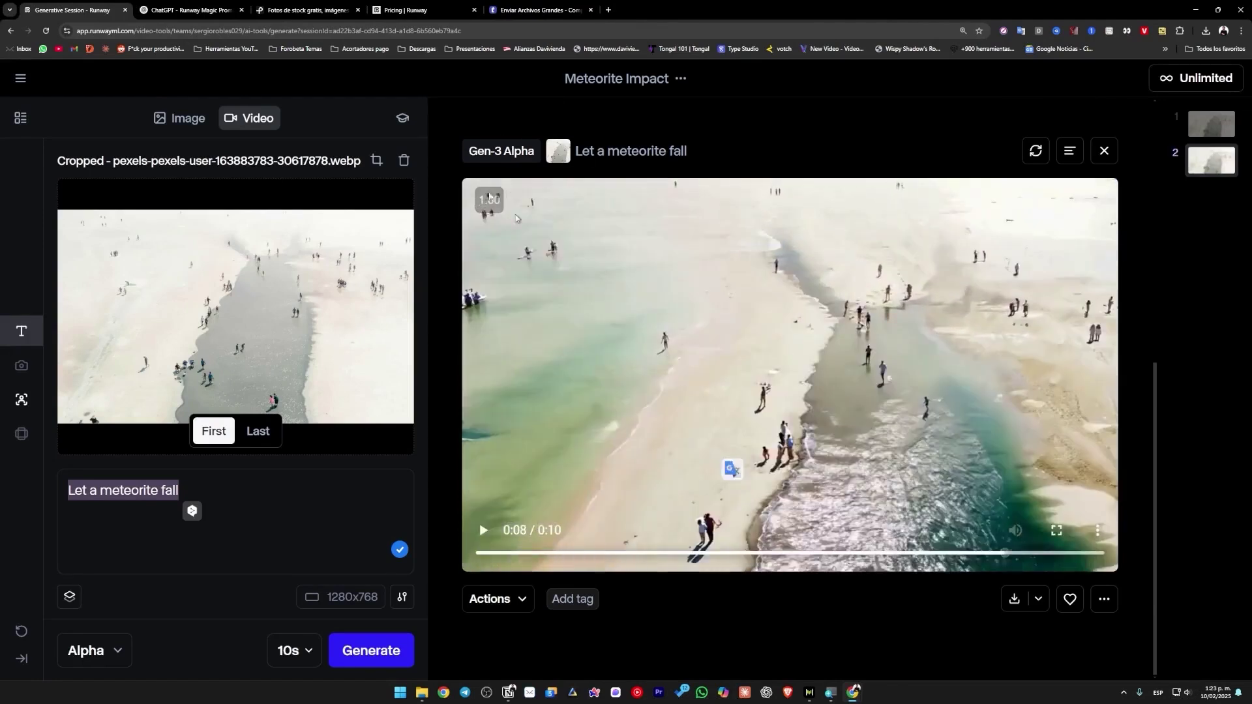
left_click(421, 9)
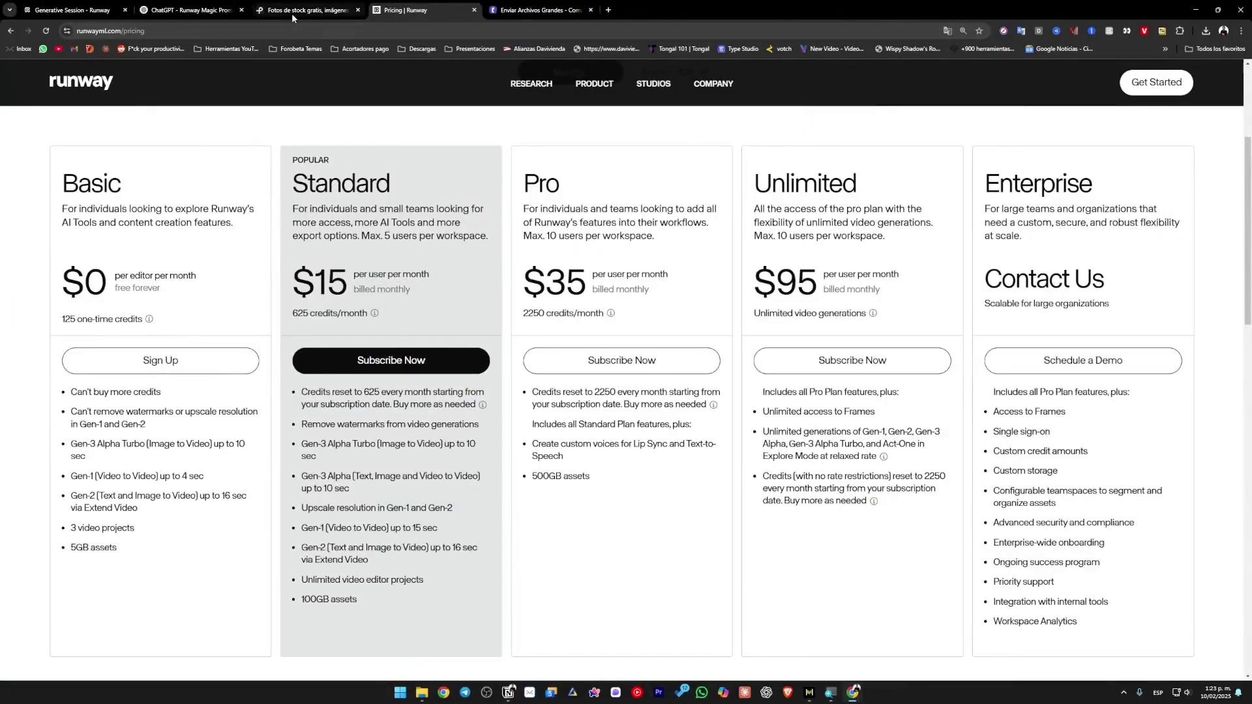
left_click(189, 10)
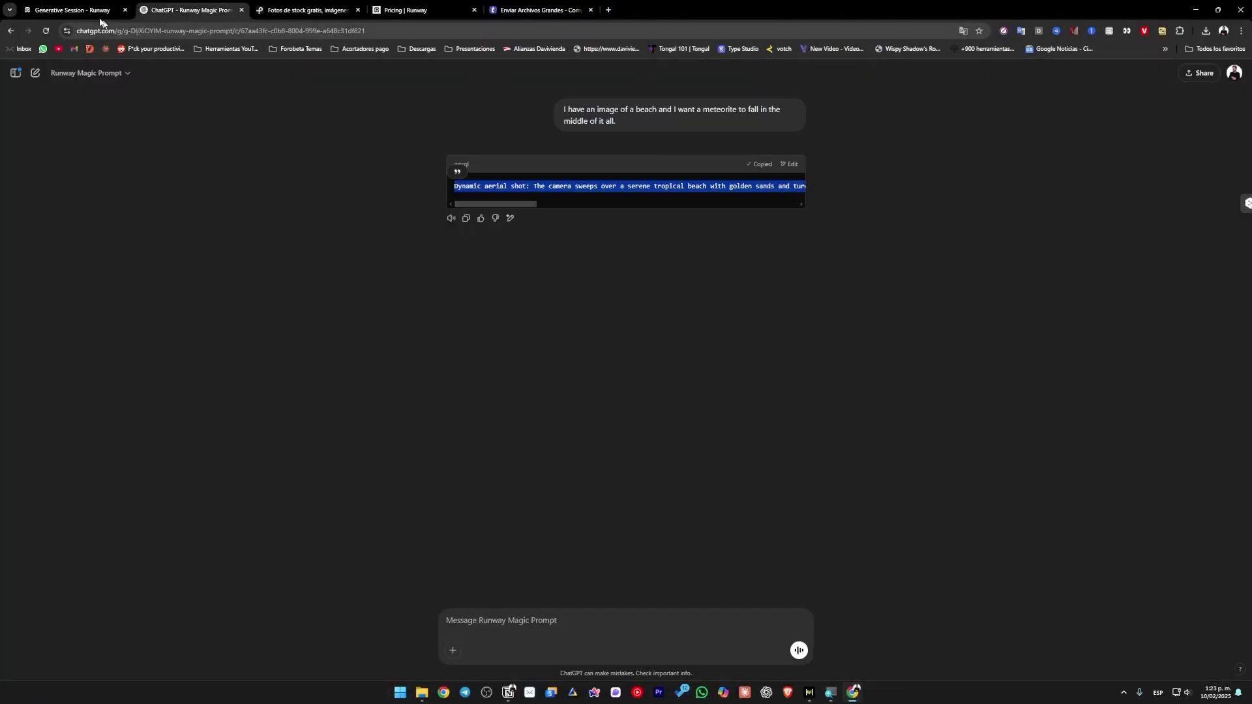
left_click(78, 10)
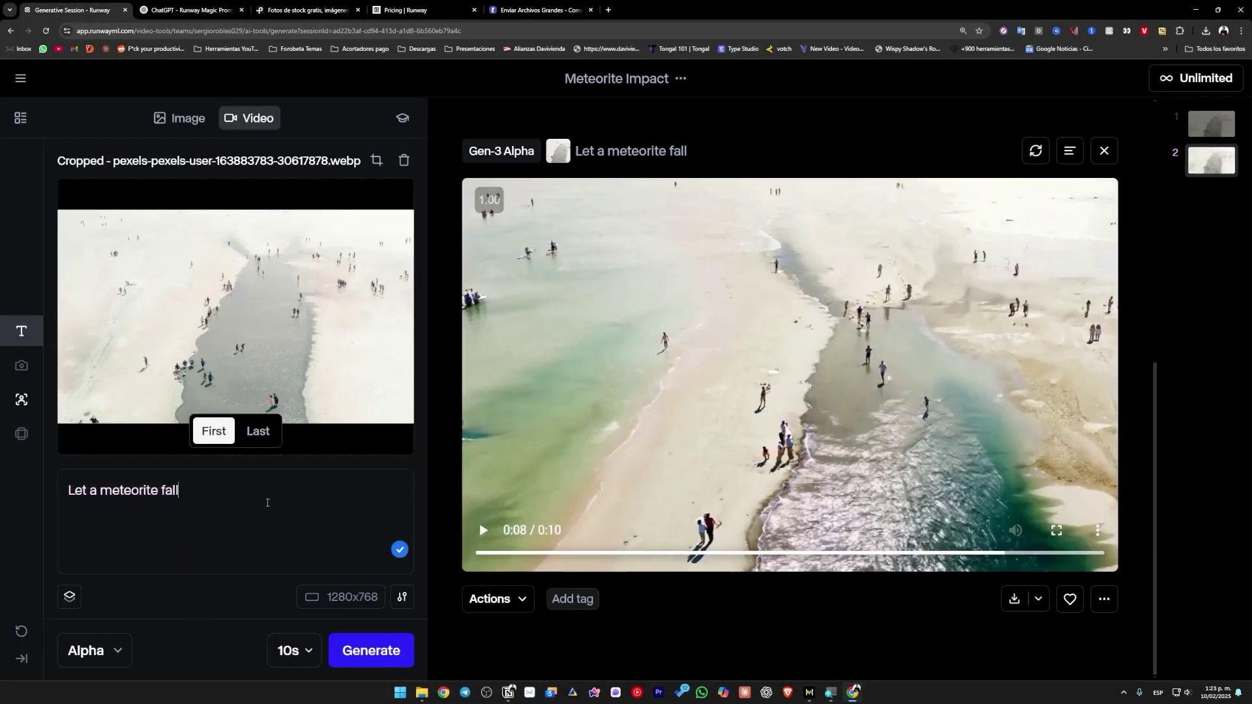
- Paste the meteorite prompt and generate, then generate again with Gen-3 Alpha Turbo
key("ctrl+v")
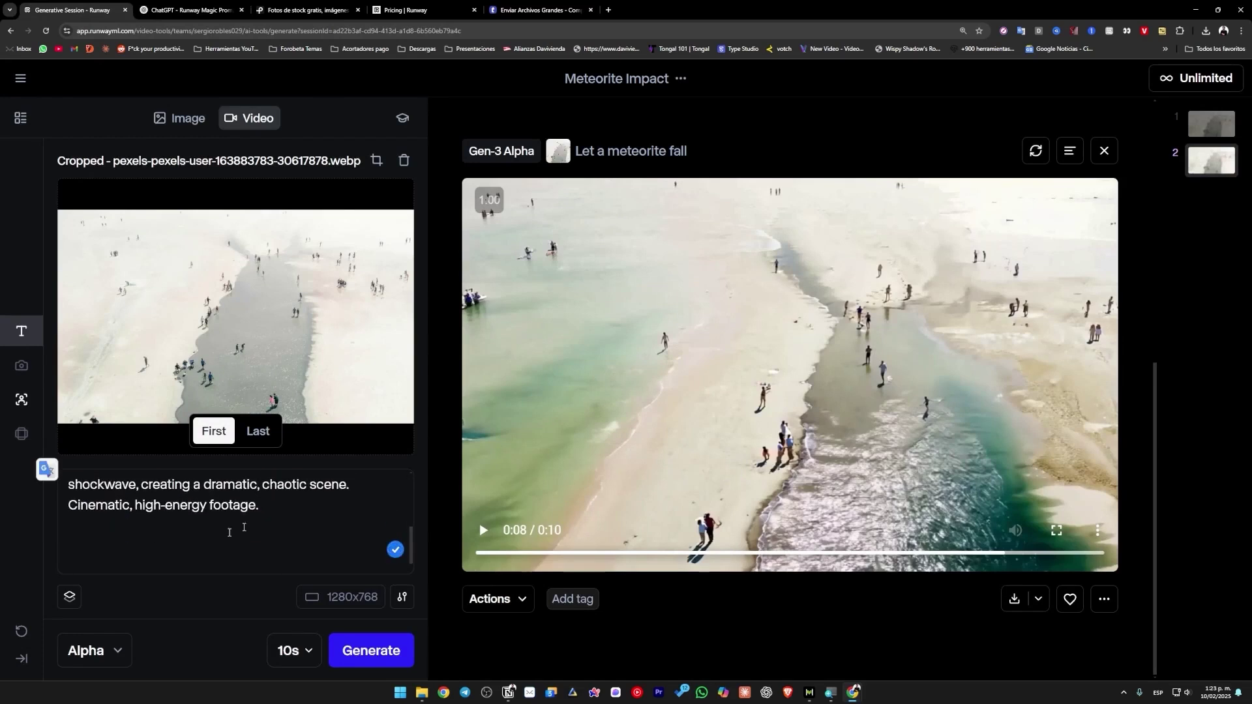
left_click(371, 650)
left_click(98, 650)
left_click(130, 496)
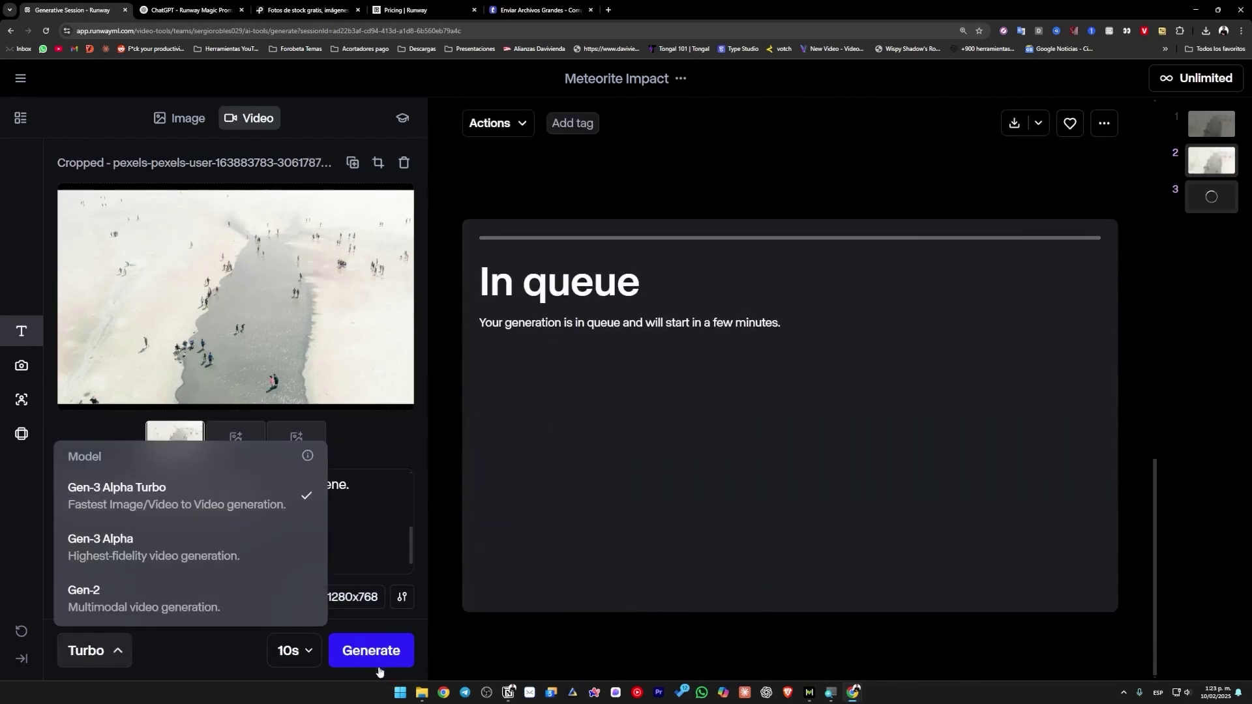
left_click(371, 651)
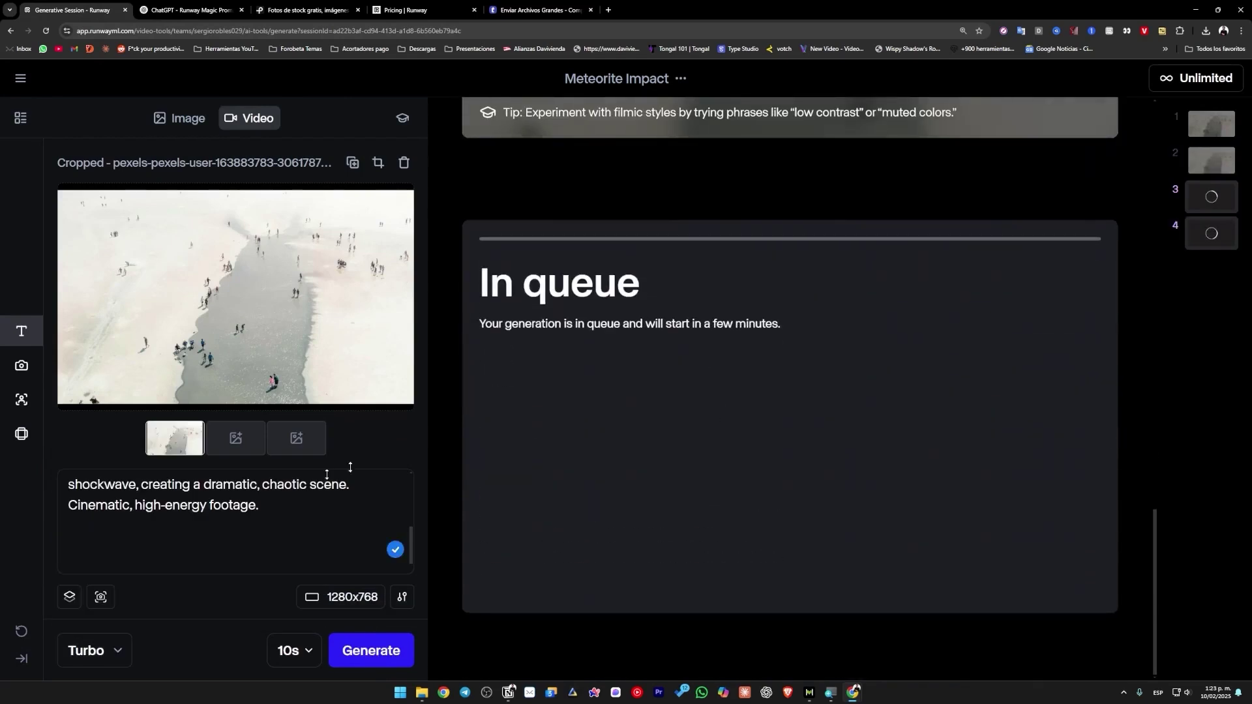
- Remove the beach input image and cancel browsing for a replacement file
left_click(405, 164)
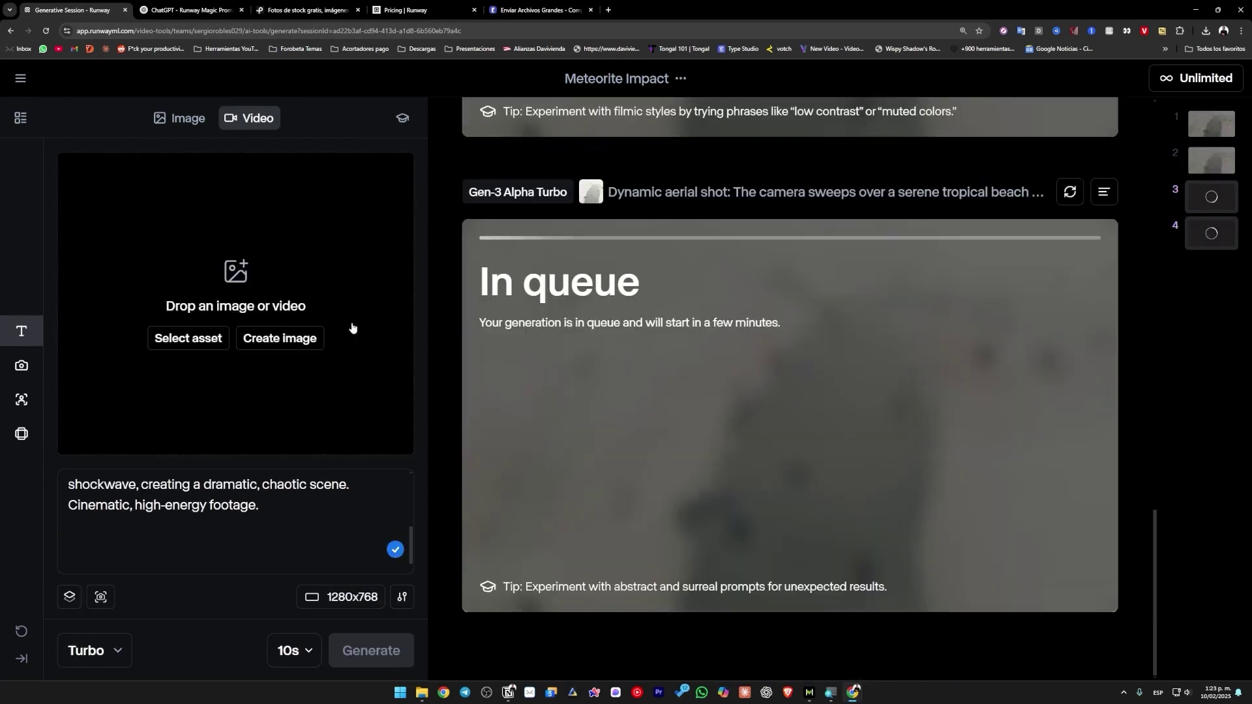
left_click(116, 649)
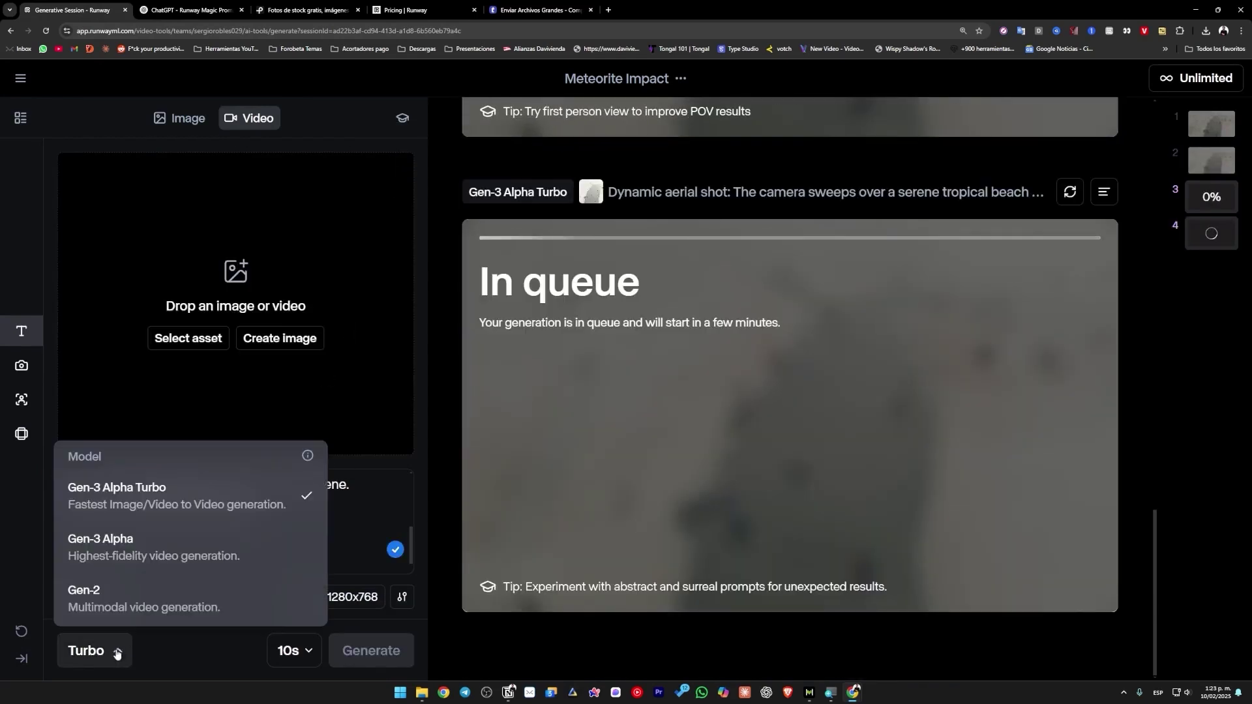
left_click(284, 398)
key("Escape")
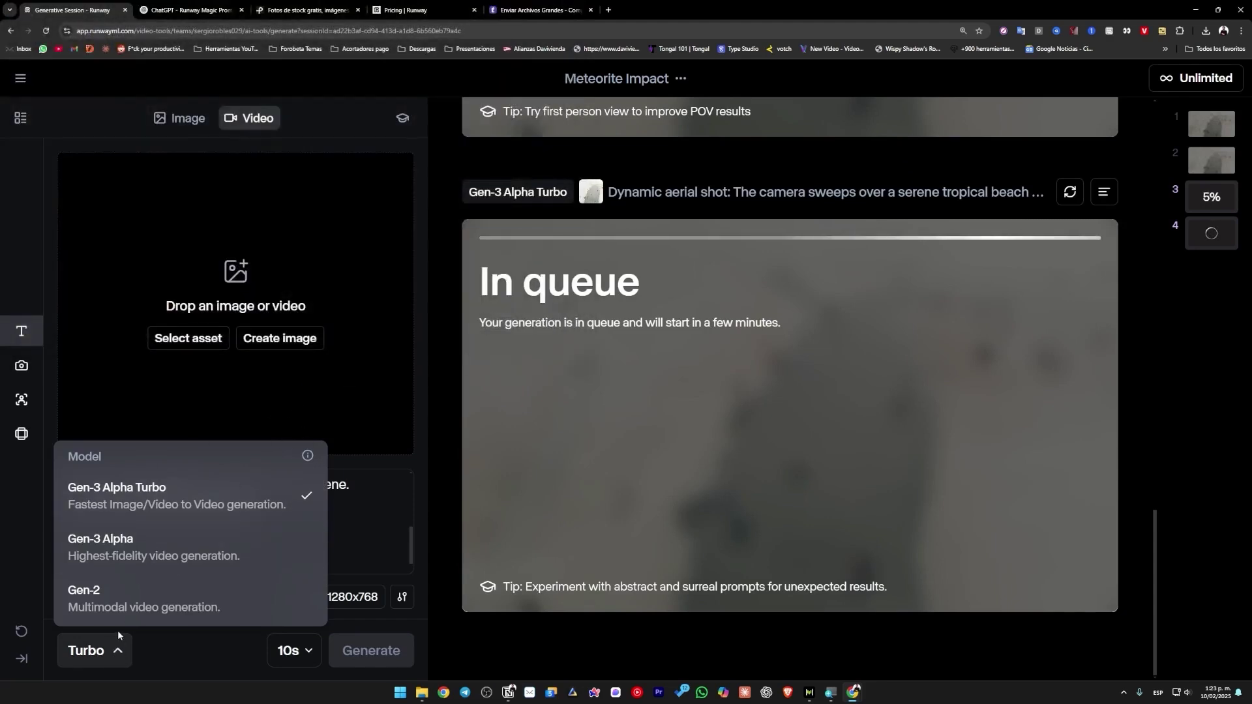
left_click(117, 636)
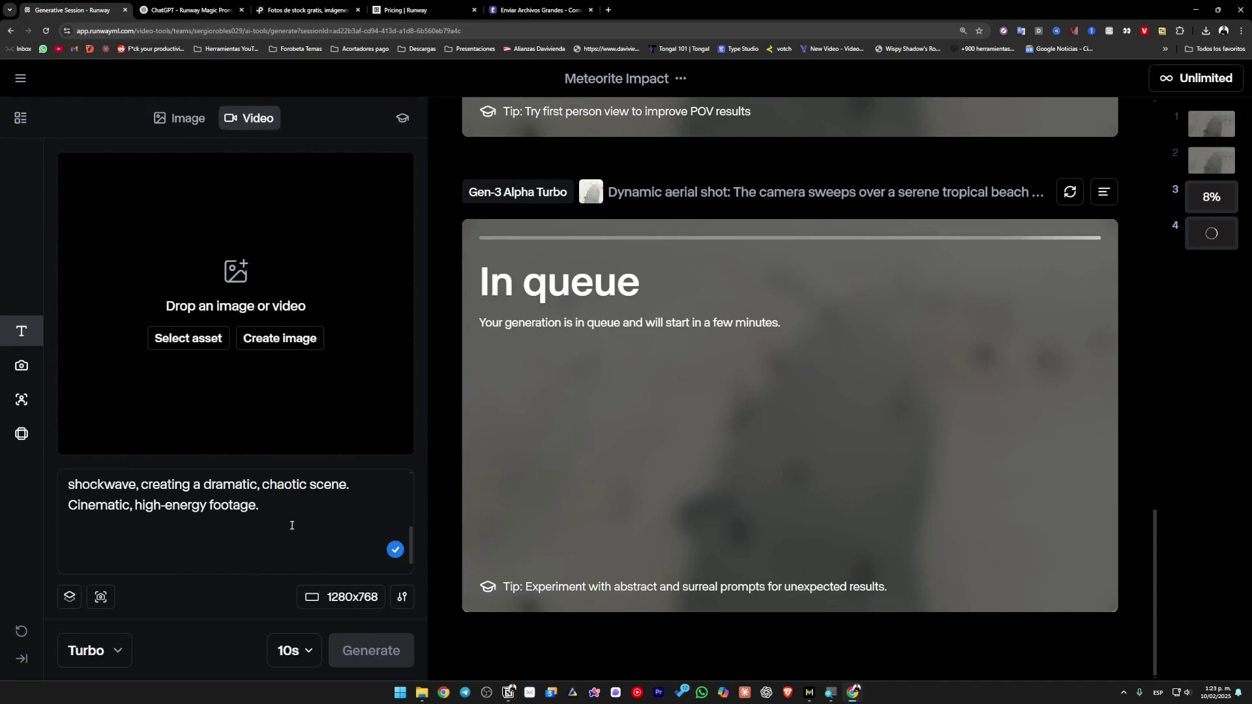
- Select the meteorite prompt text and place the cursor inside the prompt box
left_click_drag(293, 523, 103, 428)
left_click(261, 531)
left_click_drag(260, 530, 114, 489)
left_click(208, 532)
scroll(235, 521, "down", 1)
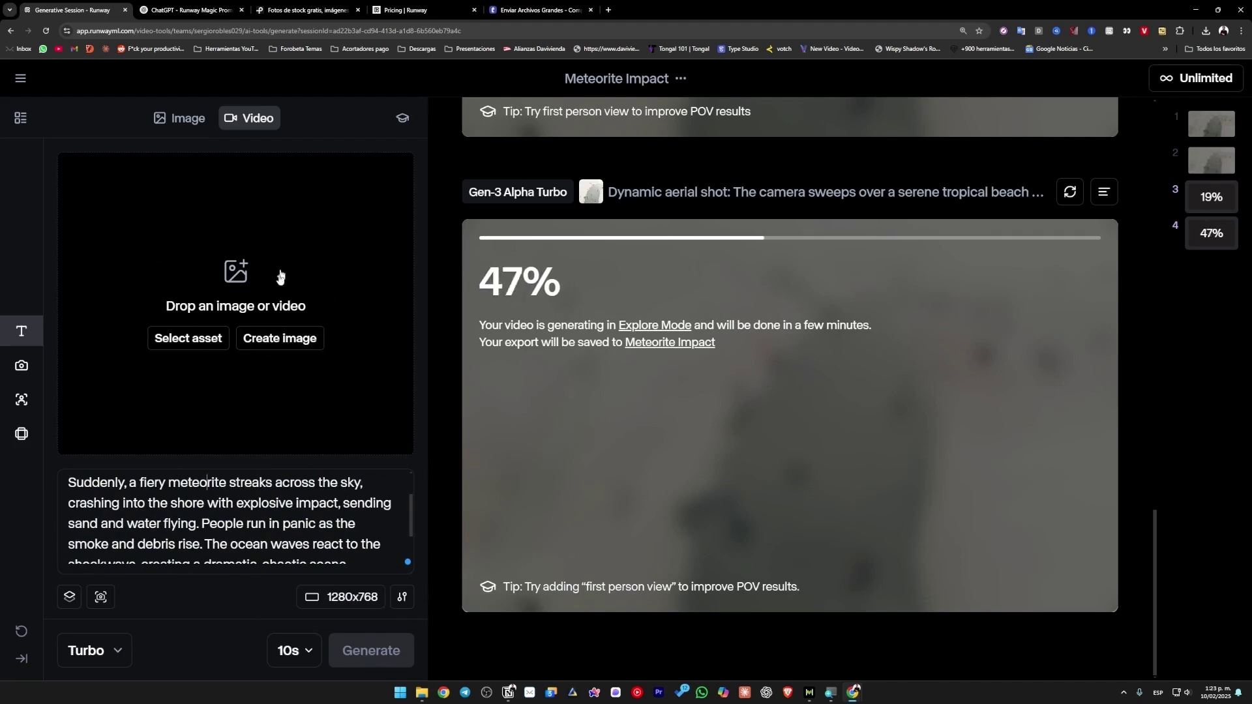
- Switch the video model to Gen-3 Alpha and check the queued generations
left_click(109, 663)
left_click(196, 540)
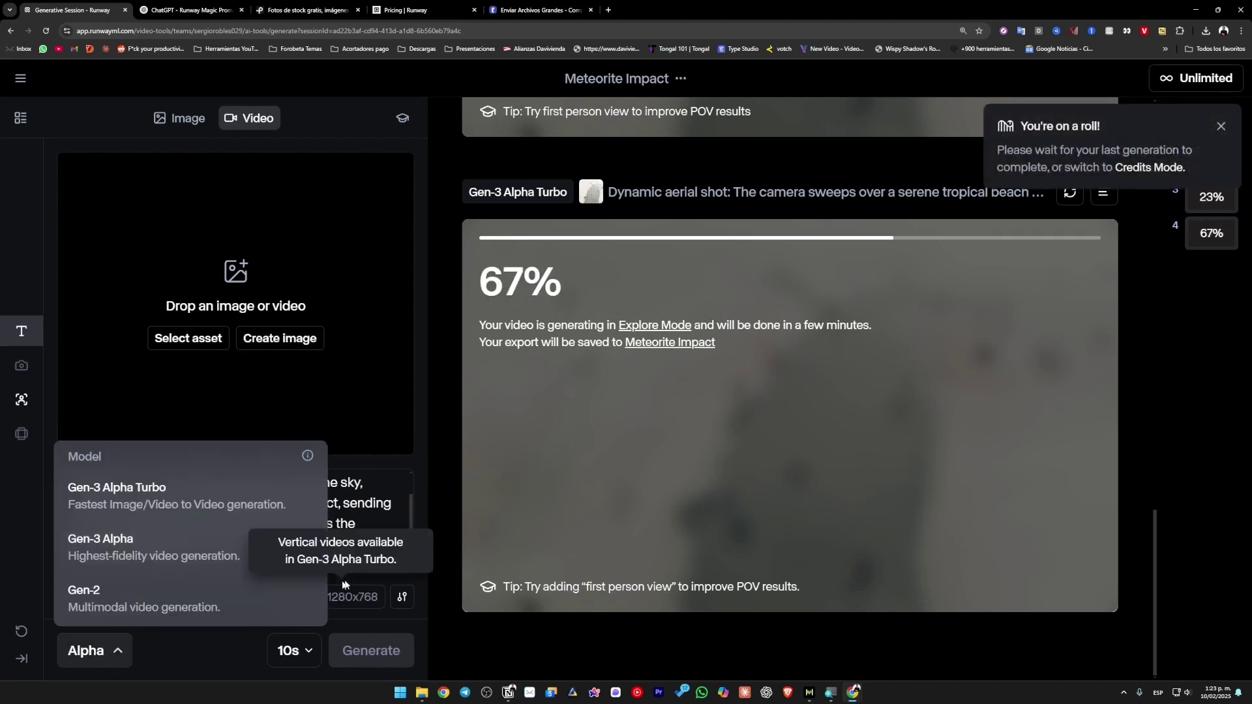
scroll(576, 243, "up", 5)
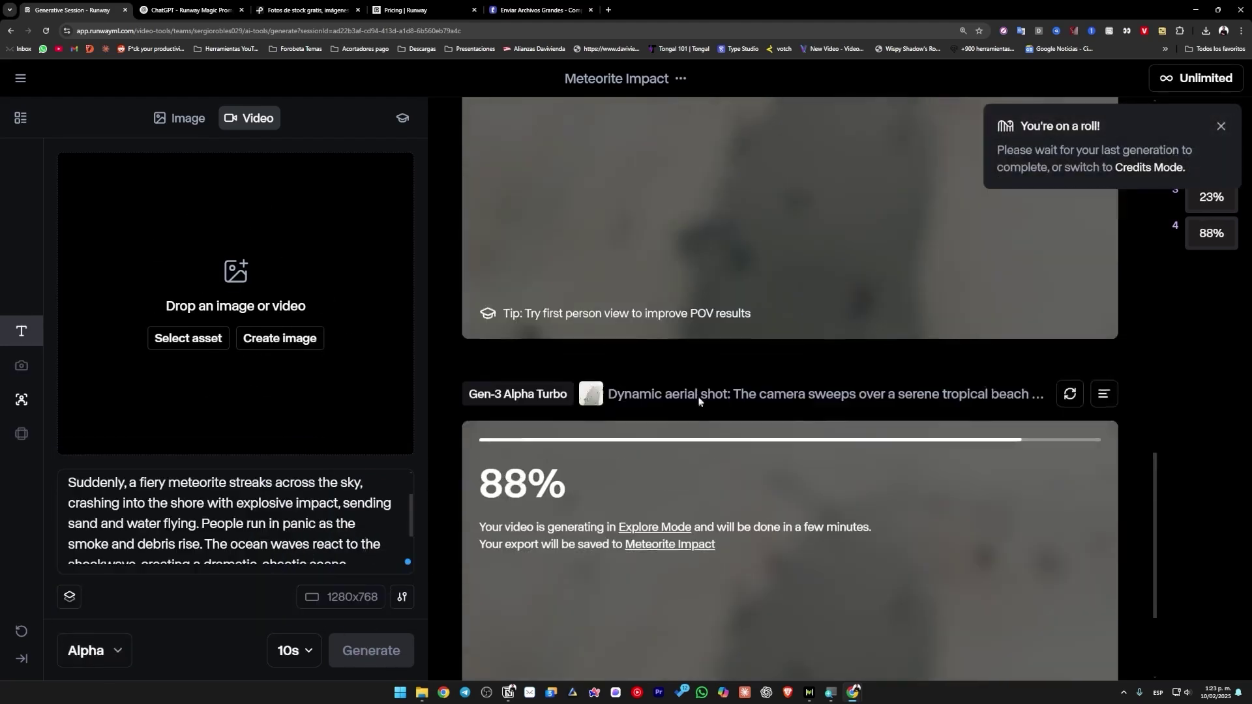
scroll(726, 382, "up", 1)
scroll(685, 365, "down", 5)
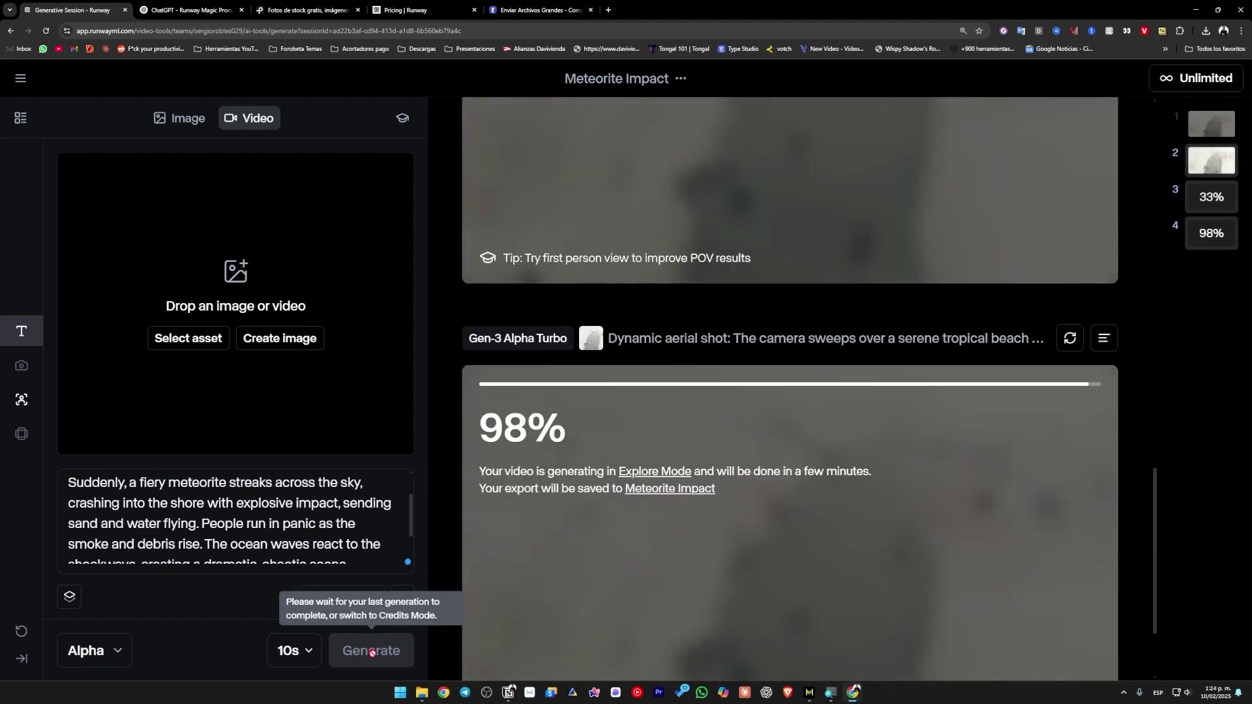
scroll(464, 435, "up", 5)
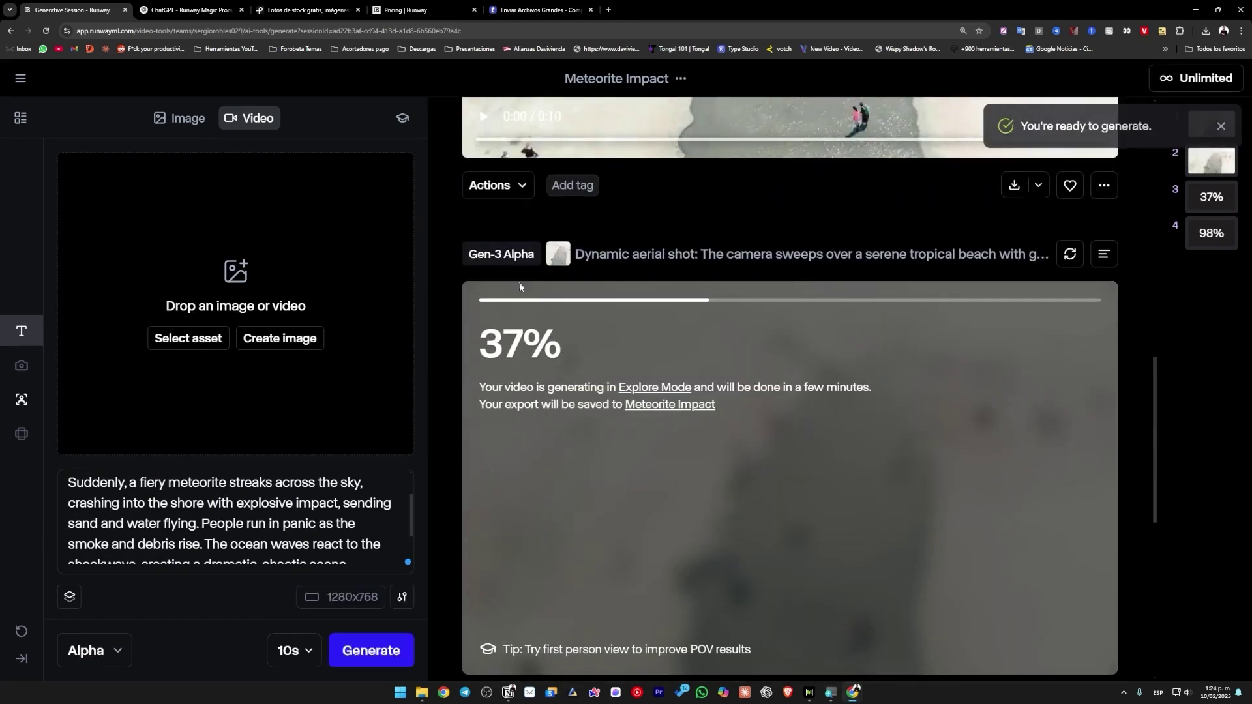
scroll(686, 468, "down", 3)
scroll(685, 469, "down", 4)
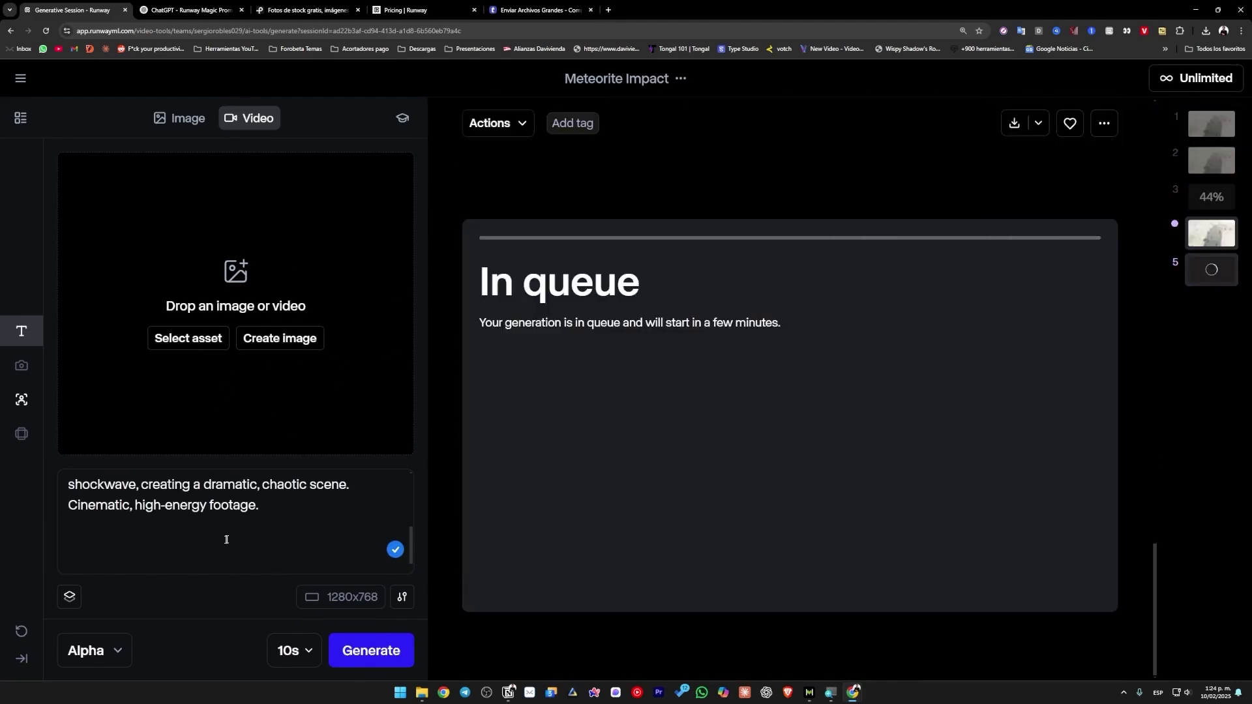
- Pause the beach video at 0:09 and delete the prompt's empty last line
left_click_drag(216, 539, 31, 313)
scroll(611, 366, "up", 7)
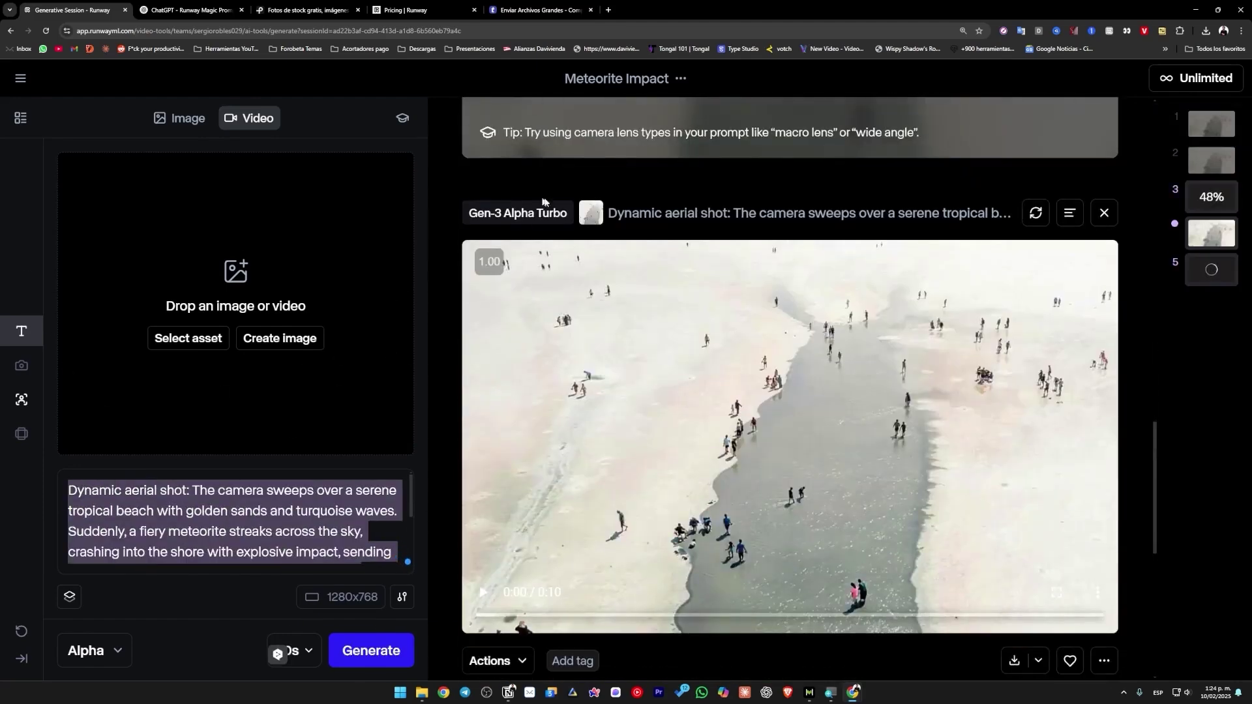
scroll(556, 205, "up", 6)
scroll(904, 428, "down", 9)
scroll(706, 542, "up", 2)
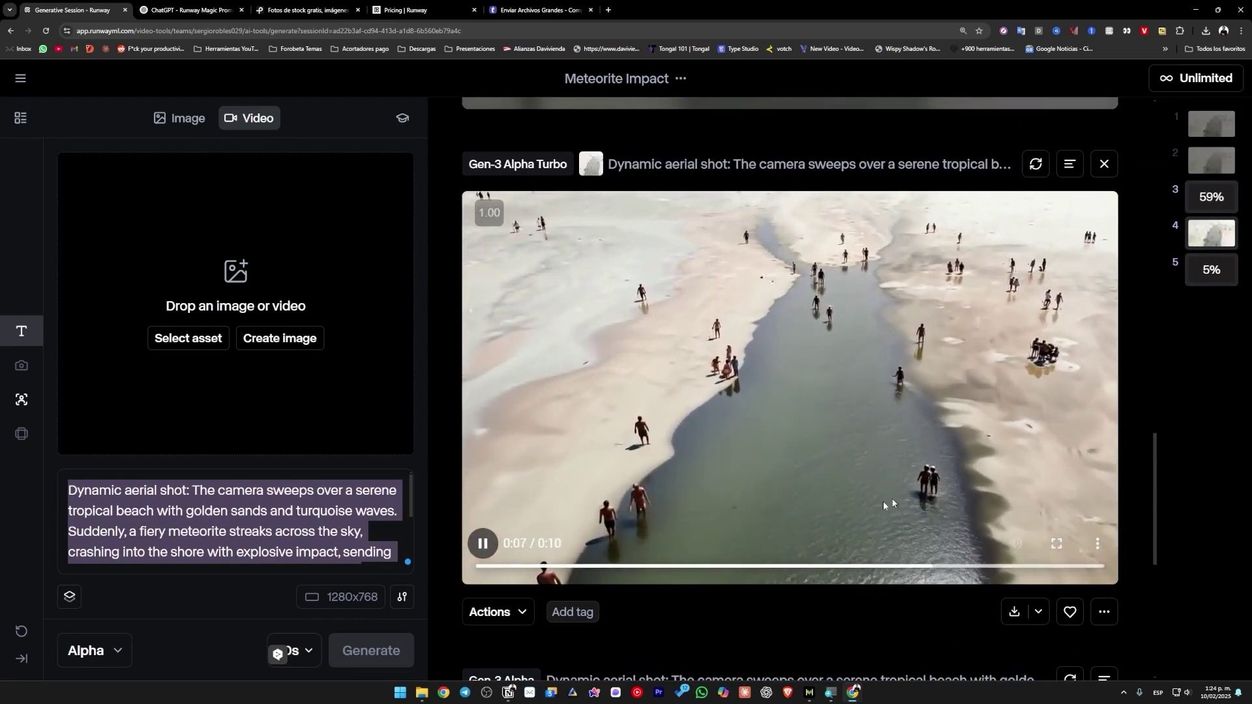
left_click(485, 548)
left_click(252, 539)
scroll(251, 540, "down", 2)
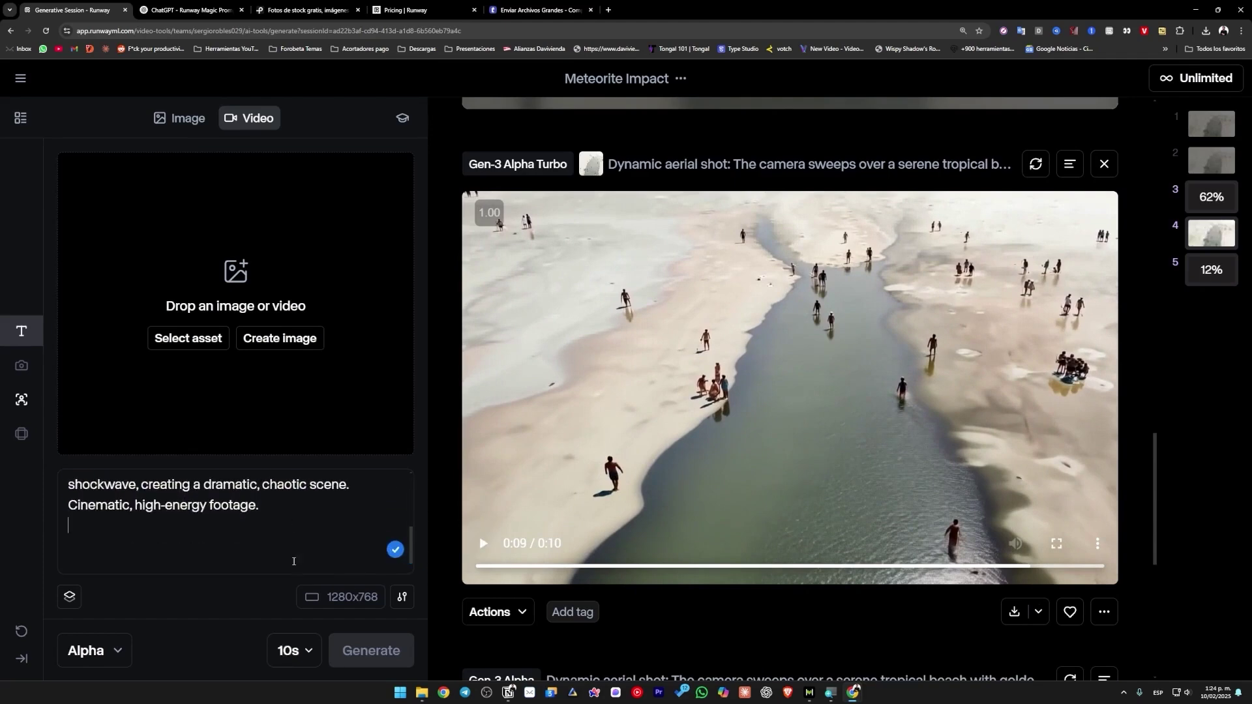
key("BackSpace")
- Load a beach image as the input frame for cropping to 1280x768
scroll(744, 461, "down", 5)
scroll(722, 453, "up", 10)
scroll(673, 480, "up", 3)
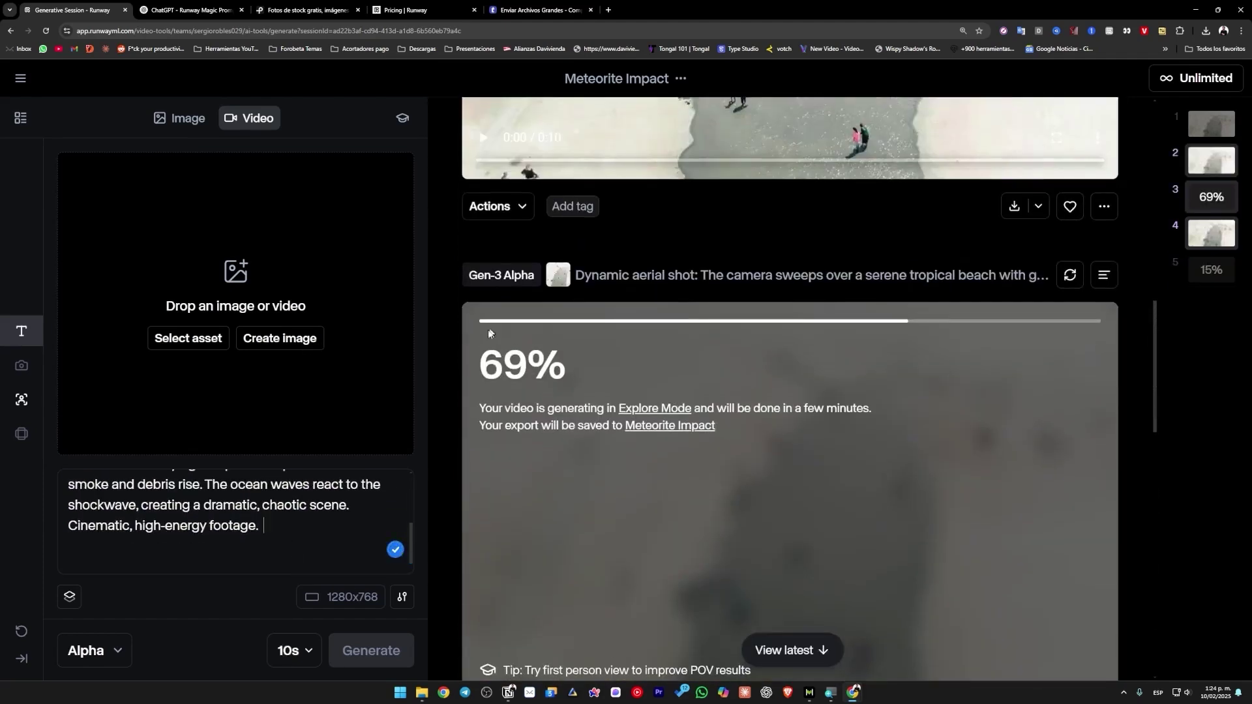
left_click(252, 304)
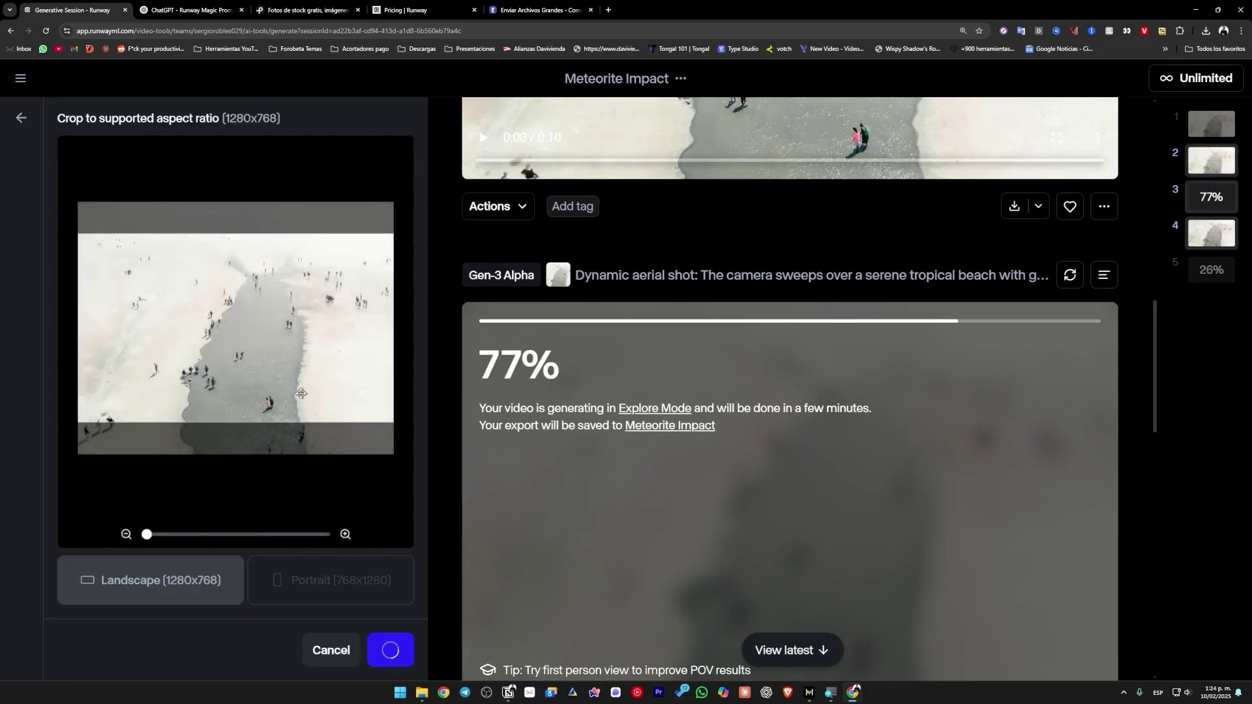
- Change the video model to Gen-3 Alpha Turbo
scroll(306, 559, "down", 2)
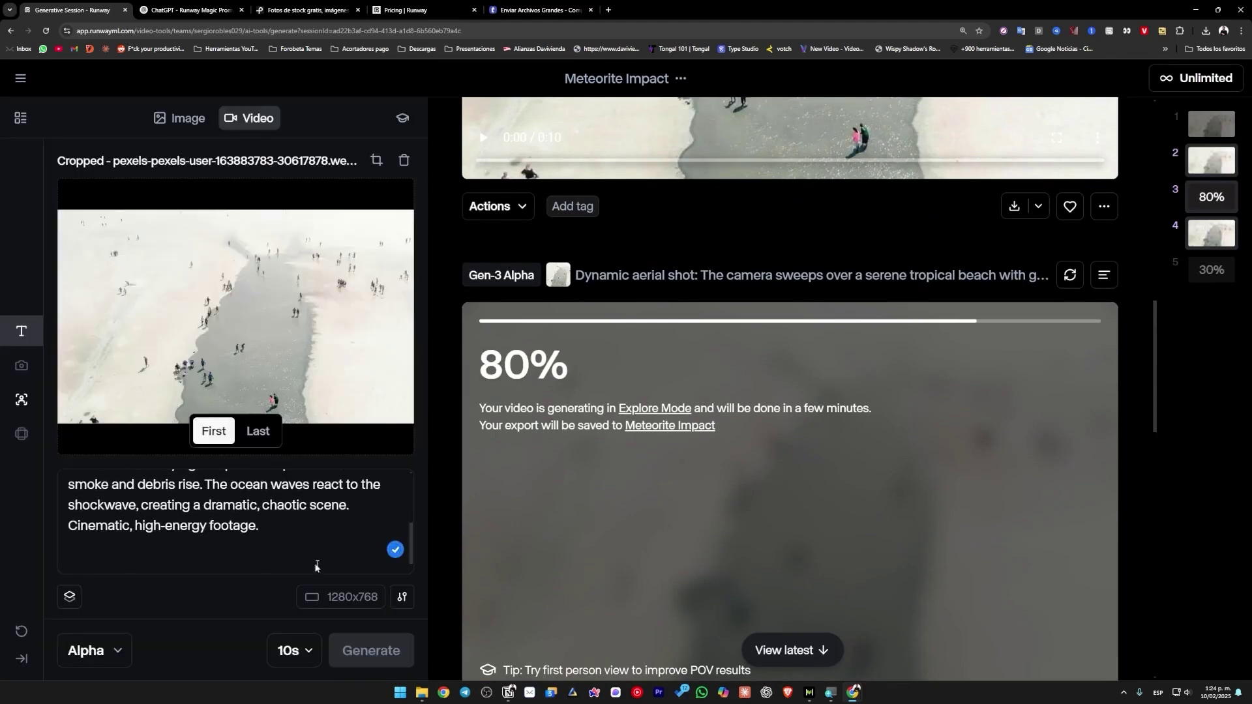
left_click(94, 650)
left_click(130, 494)
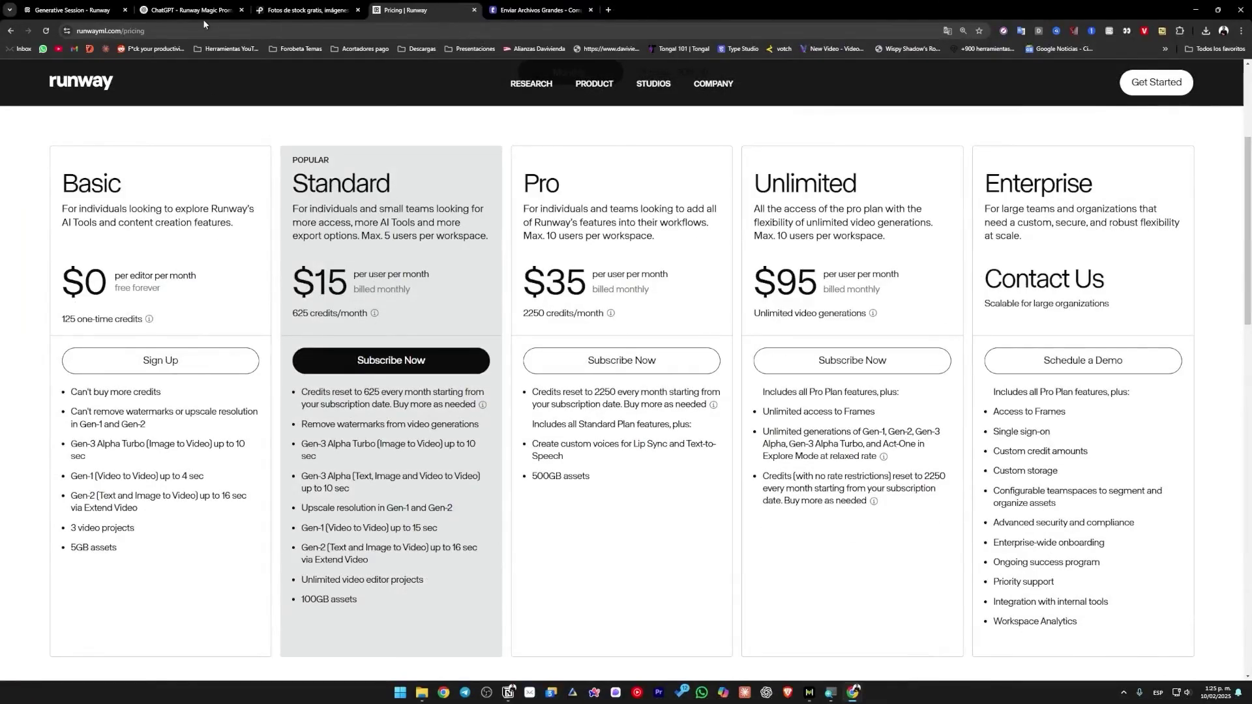
- Visit the ChatGPT Magic Prompt tab, then return to the Runway generative session
left_click(196, 10)
left_click(57, 10)
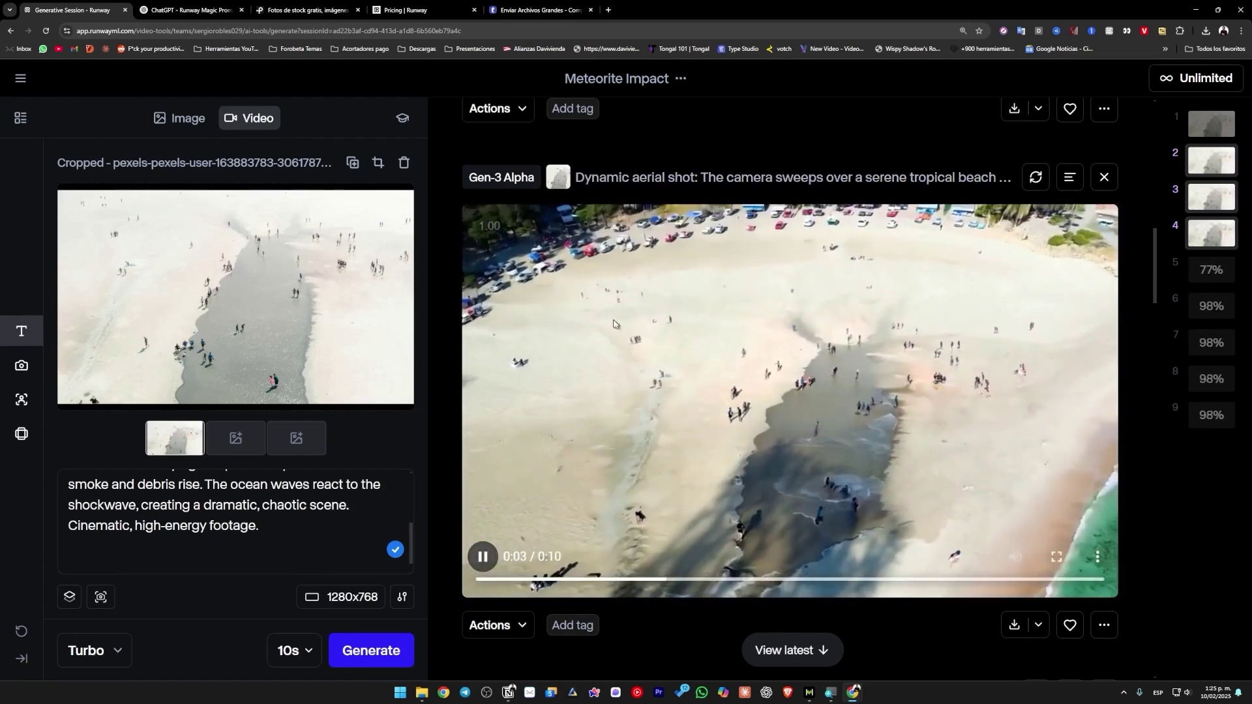
- Pause the Gen-3 Alpha beach video and review the finished clips in the feed
left_click(483, 557)
scroll(641, 462, "down", 6)
scroll(641, 462, "down", 1)
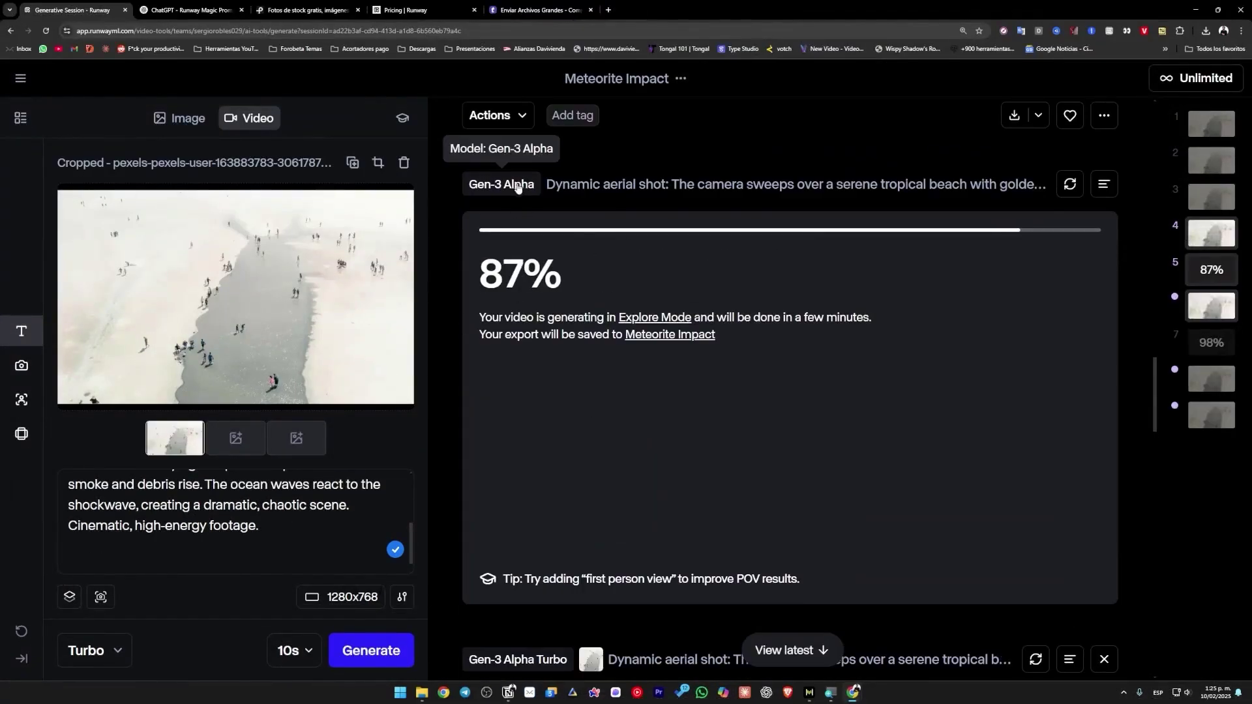
mouse_move(574, 186)
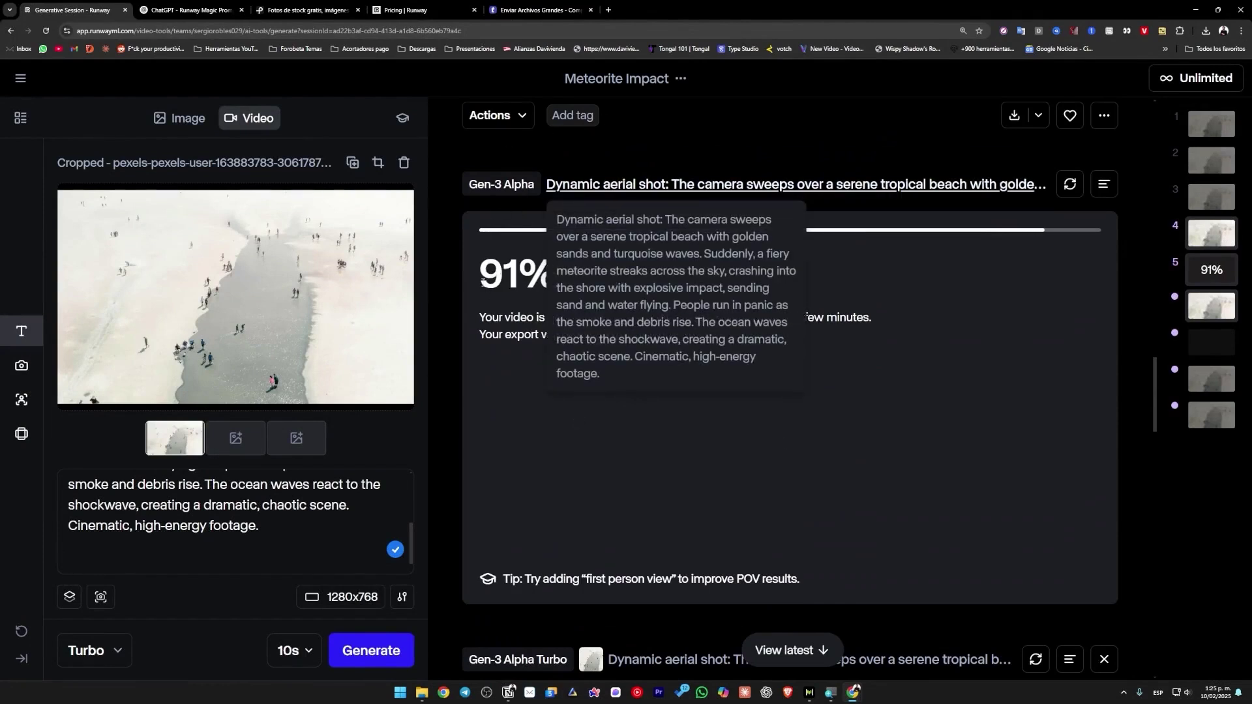
double_click(499, 273)
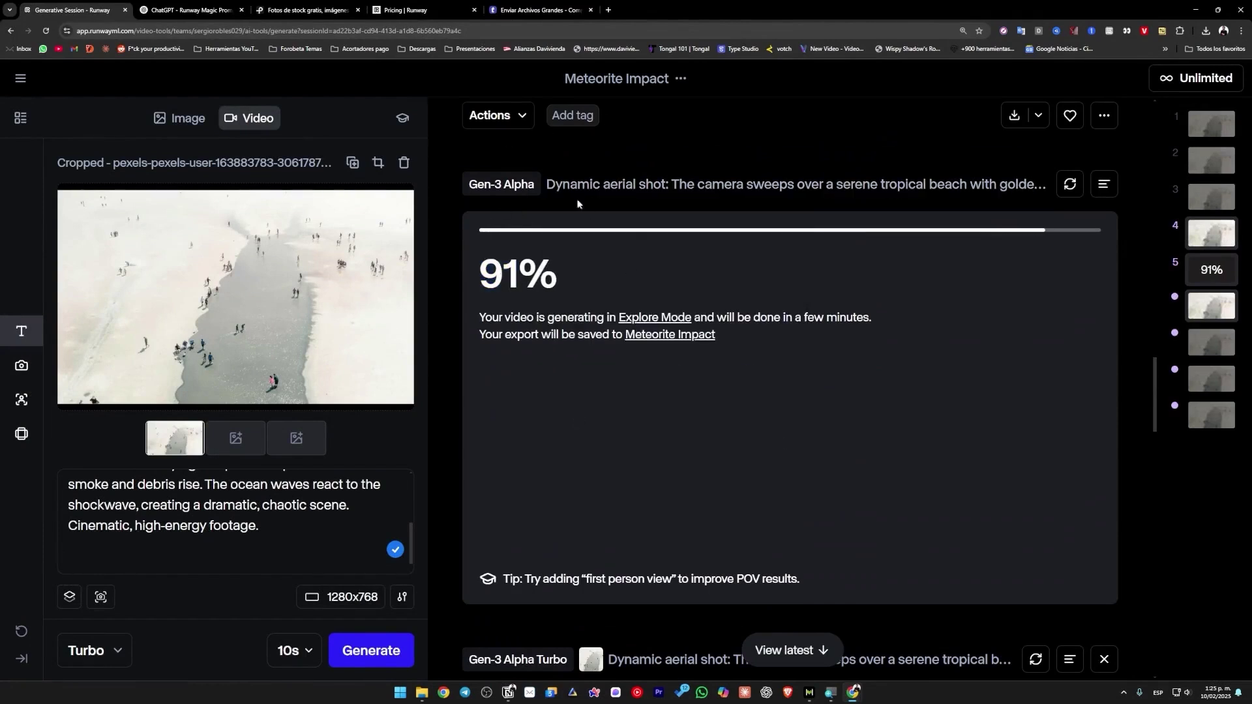
scroll(678, 436, "down", 7)
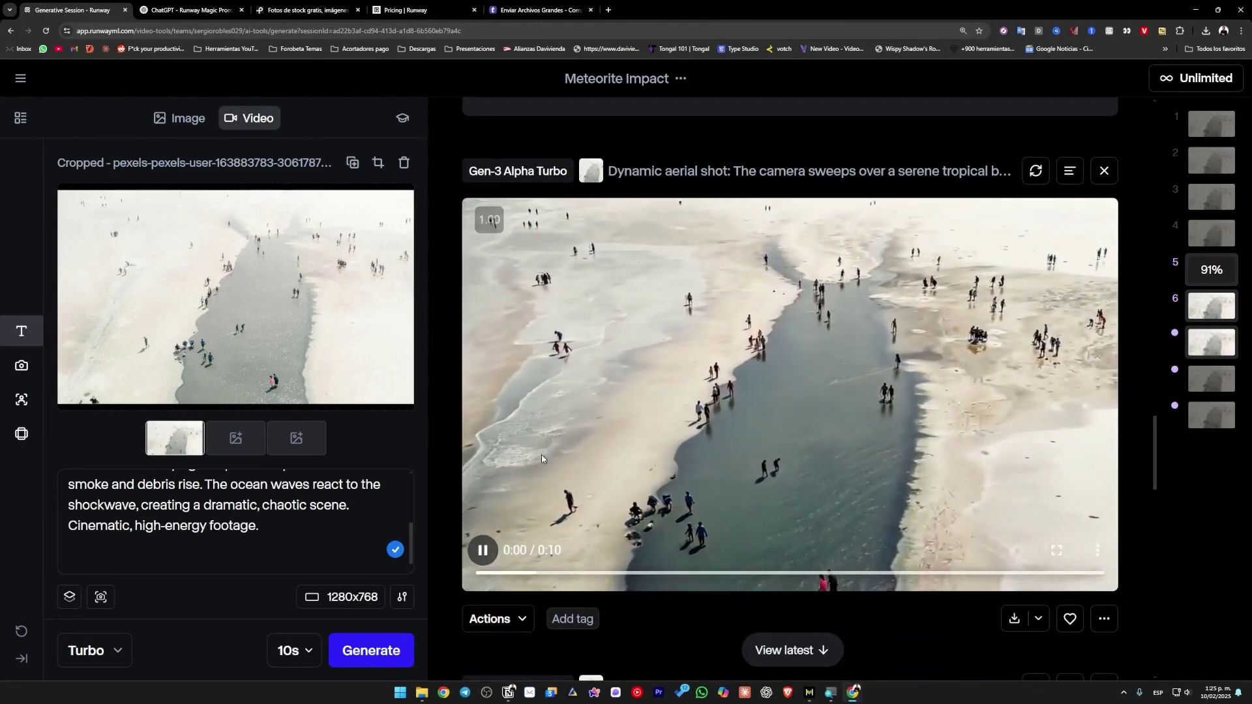
left_click_drag(706, 577, 985, 574)
scroll(742, 482, "down", 2)
scroll(742, 482, "down", 6)
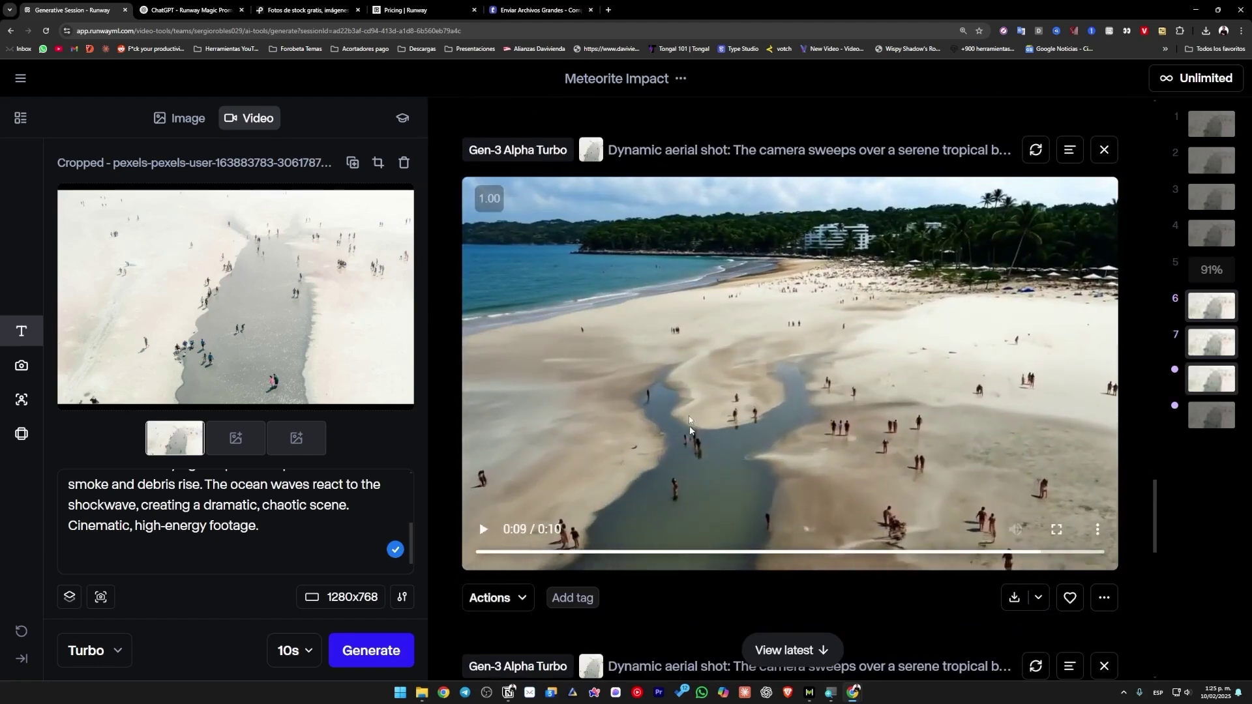
- Skip the Turbo clip ahead to 0:09, then select and deselect the full meteorite prompt
scroll(885, 437, "down", 8)
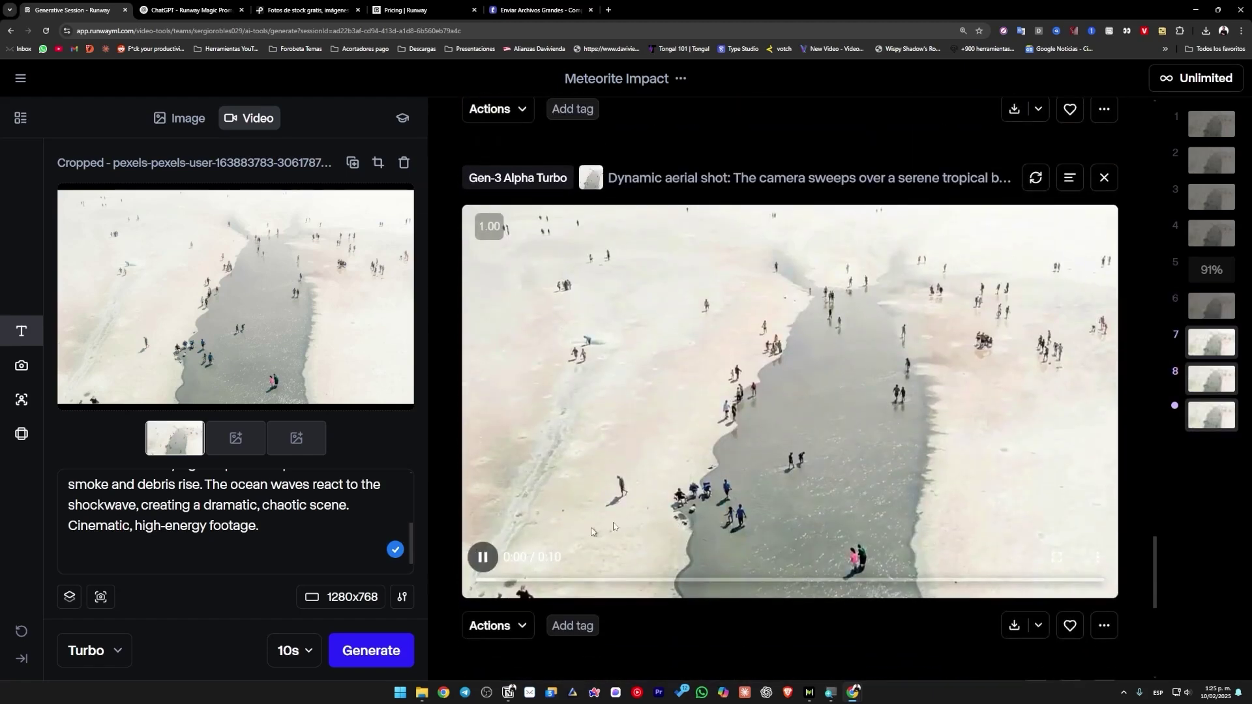
scroll(631, 450, "down", 6)
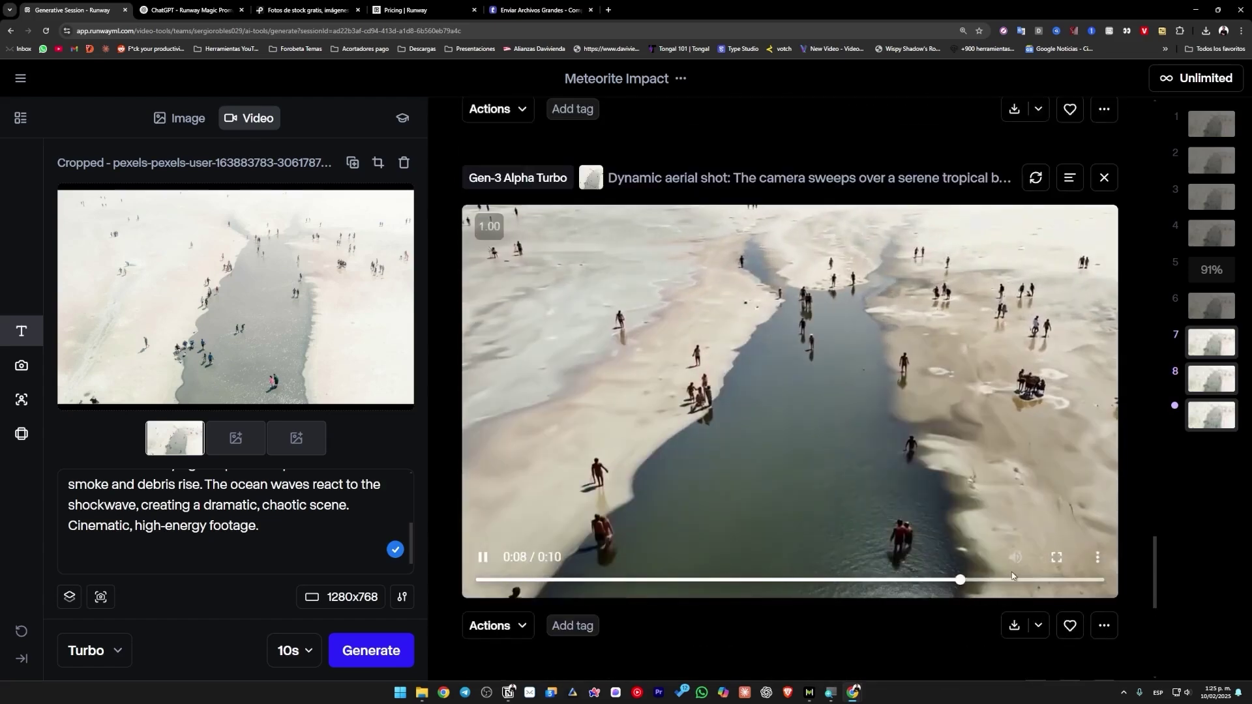
scroll(694, 462, "down", 6)
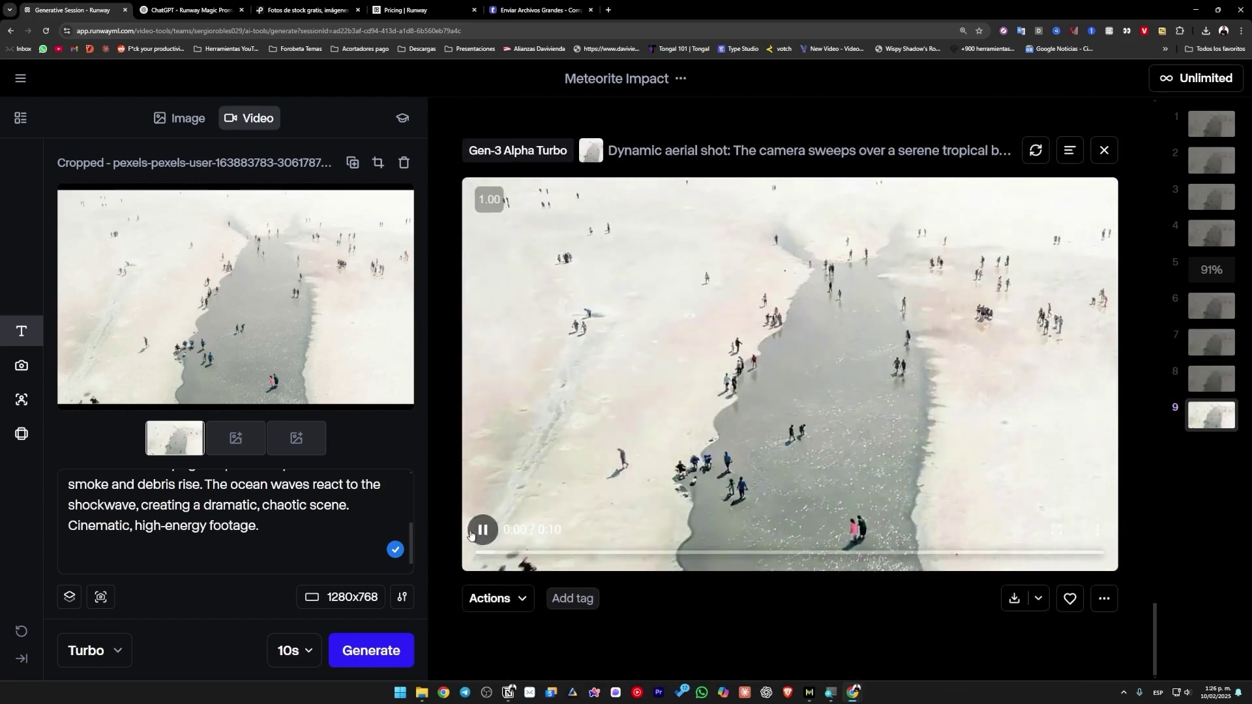
left_click_drag(578, 554, 1028, 553)
scroll(463, 545, "up", 3)
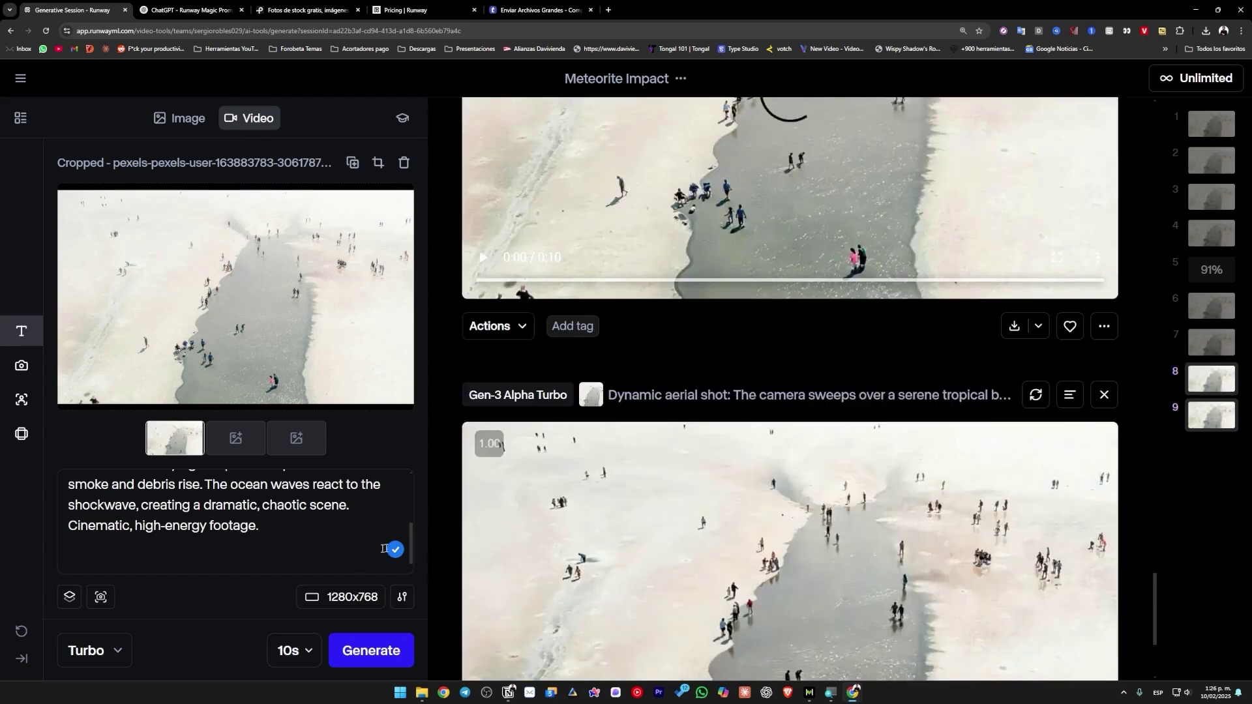
key("ctrl+a")
left_click(286, 537)
- Generate a Gen-2 video with the prompt trimmed to end at 'The ocean waves react.'
left_click(124, 649)
left_click(154, 617)
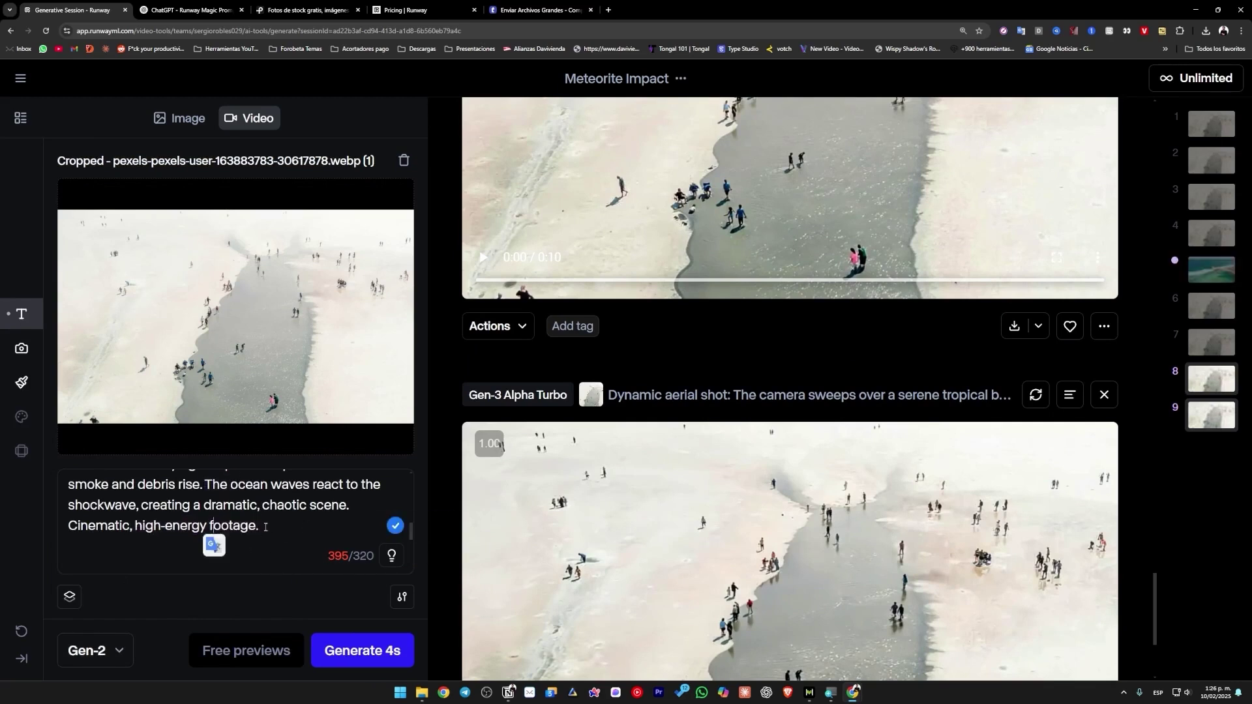
left_click_drag(271, 538, 345, 527)
key("BackSpace")
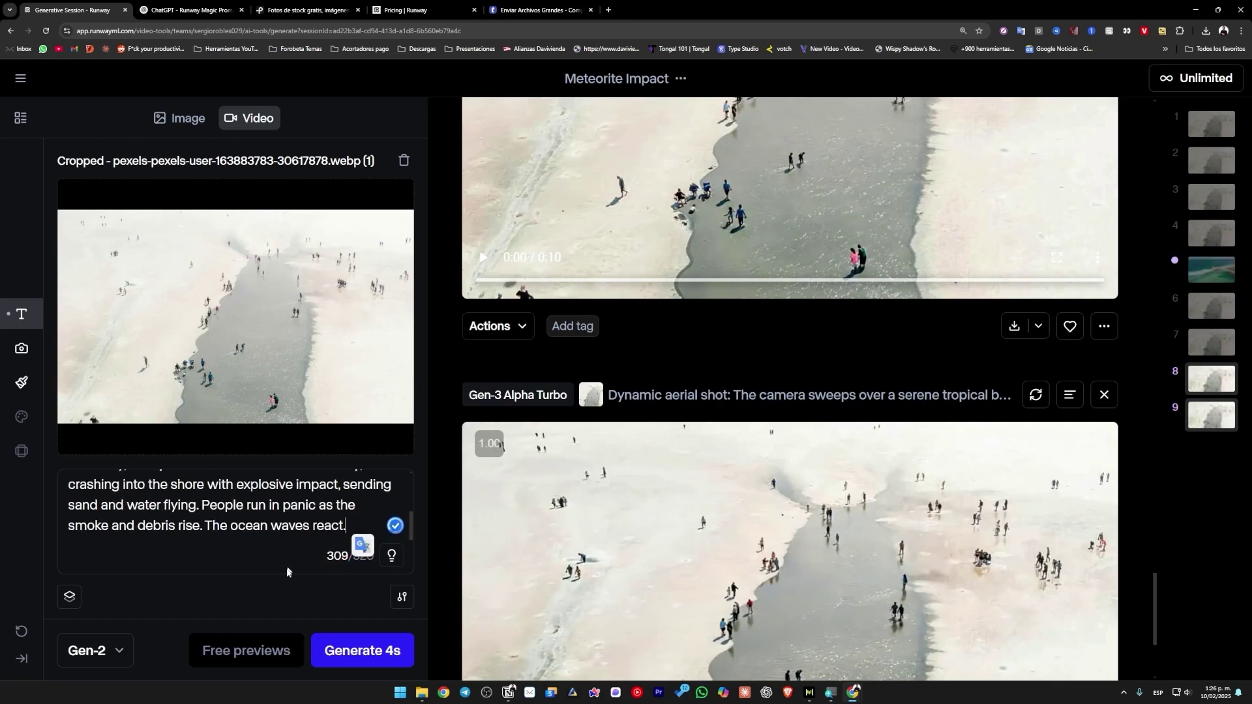
left_click(366, 653)
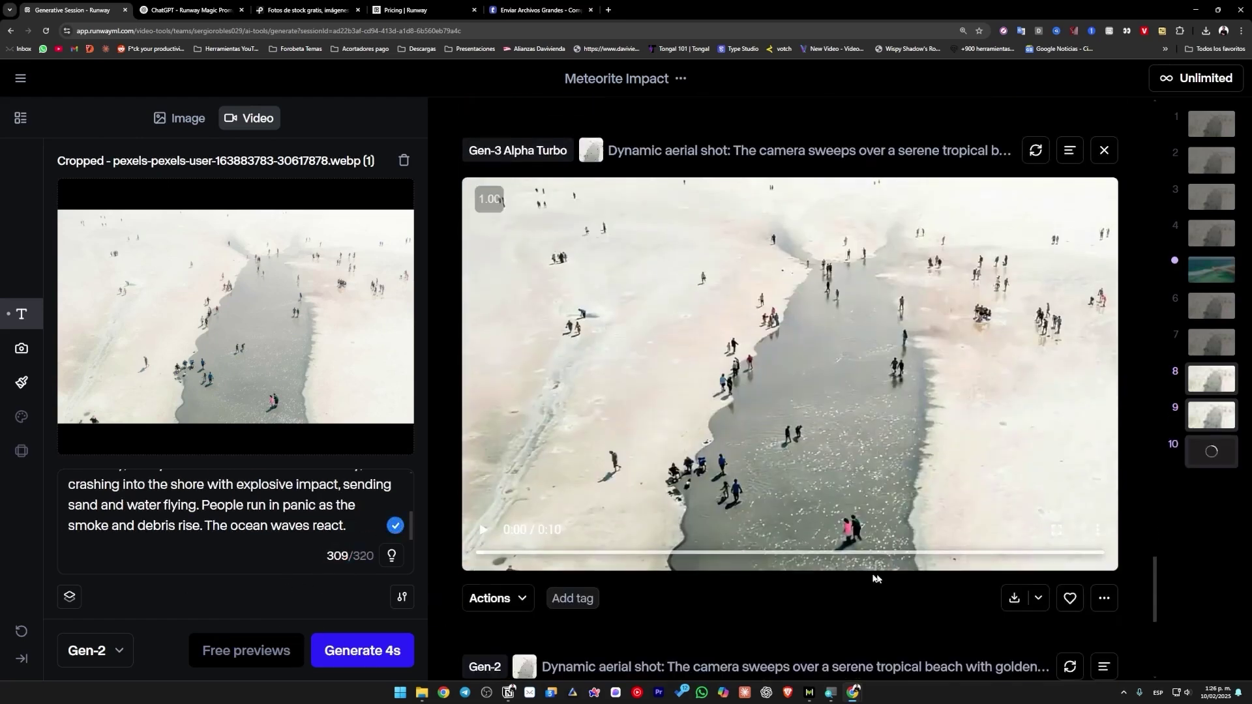
- Switch back to Gen-3 Alpha Turbo and keep the duration at 10 seconds
left_click(114, 659)
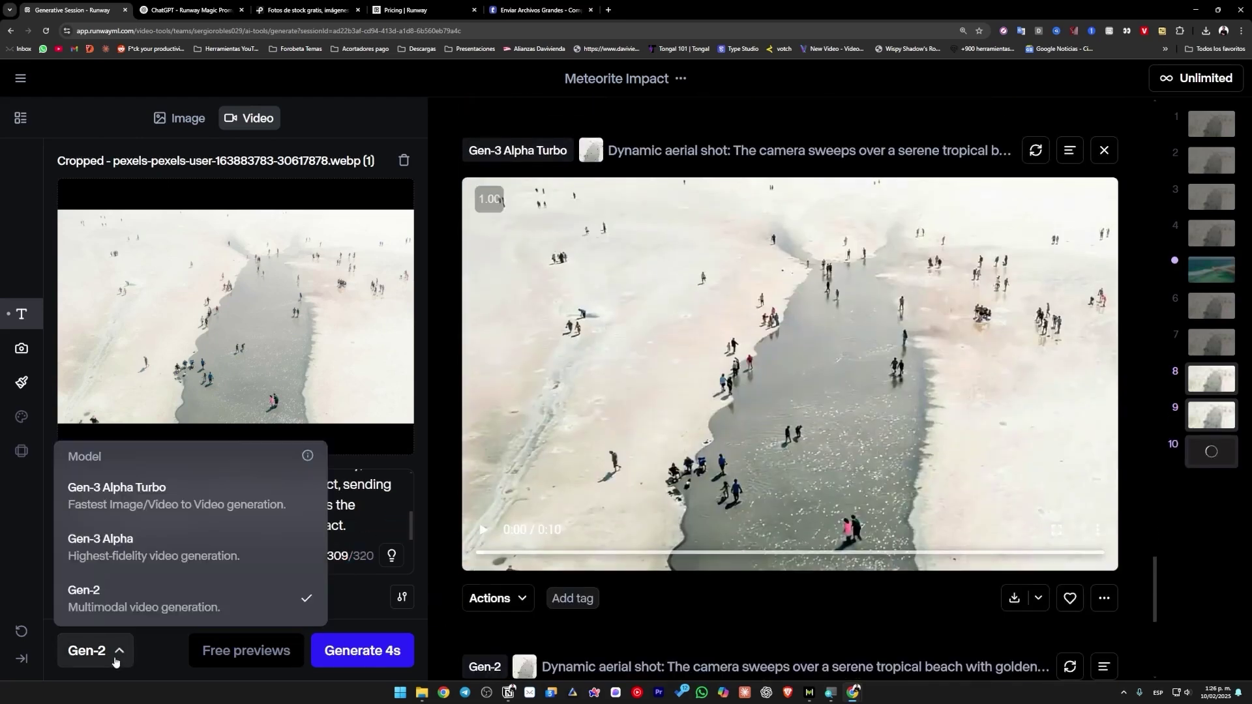
left_click(145, 502)
left_click(297, 654)
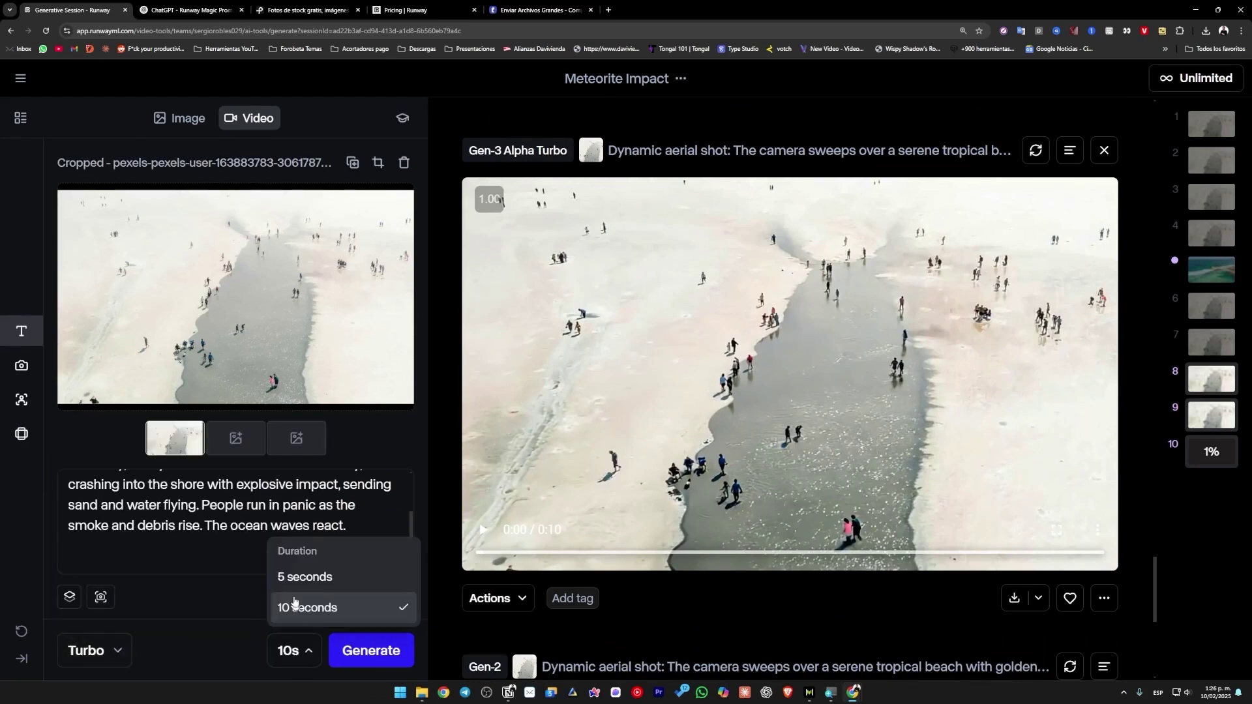
left_click(247, 662)
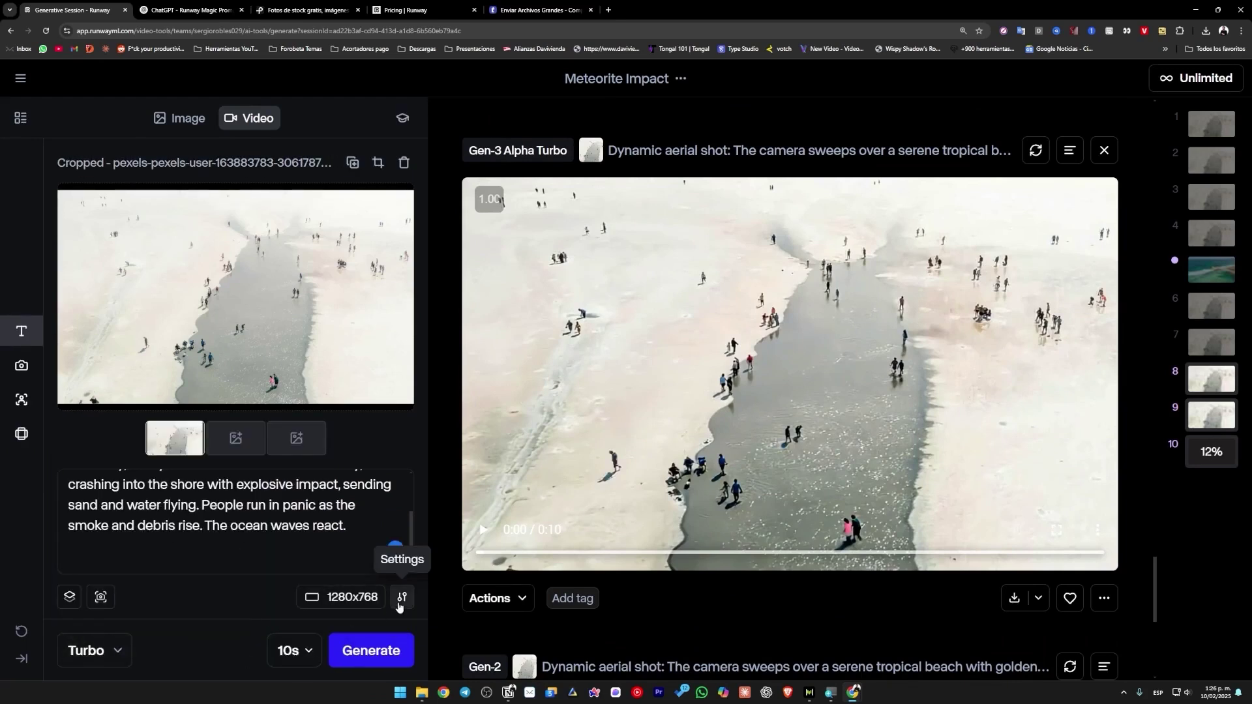
scroll(745, 481, "down", 6)
scroll(703, 512, "up", 6)
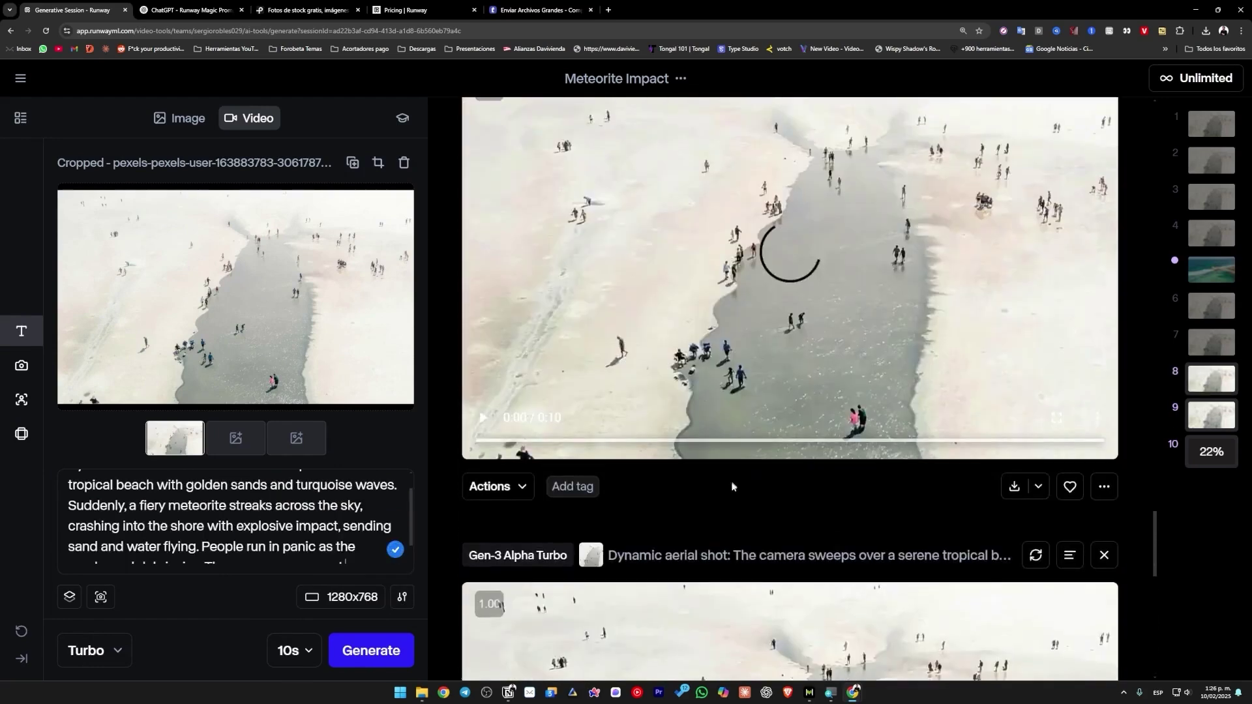
scroll(731, 489, "up", 10)
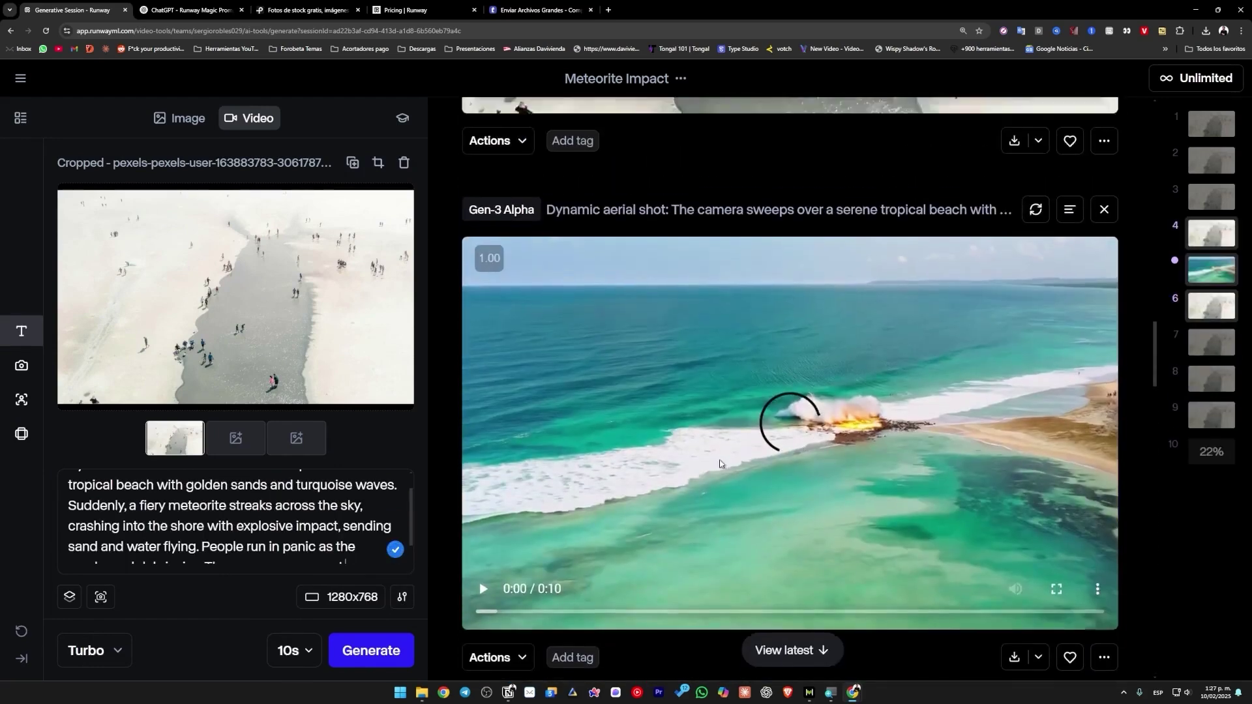
scroll(685, 483, "down", 1)
scroll(587, 522, "up", 1)
scroll(522, 555, "down", 2)
left_click(498, 561)
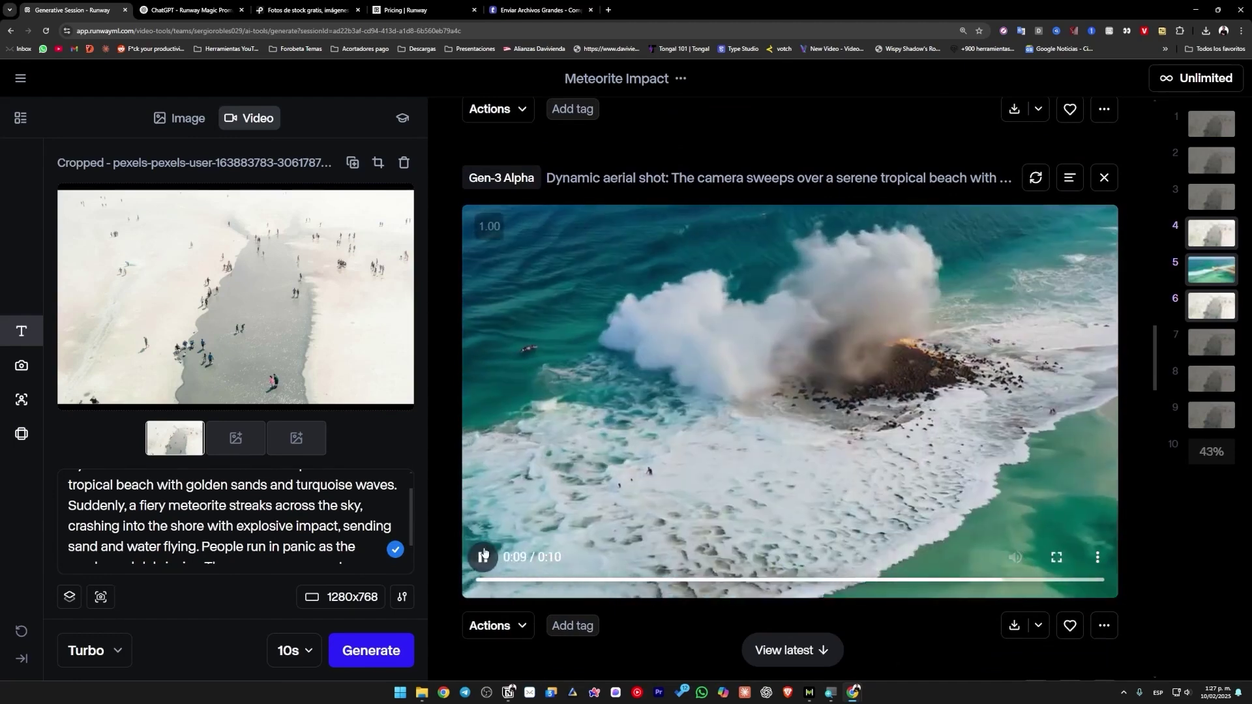
scroll(660, 507, "down", 10)
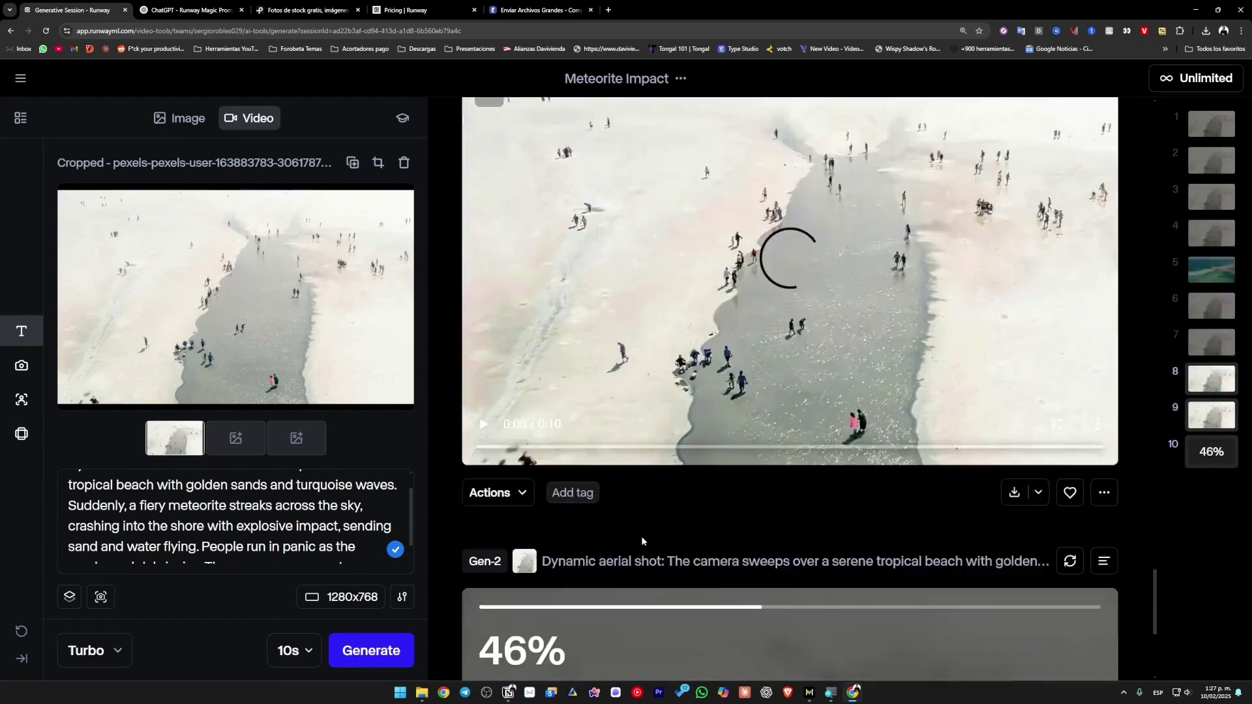
scroll(641, 540, "down", 5)
left_click(111, 649)
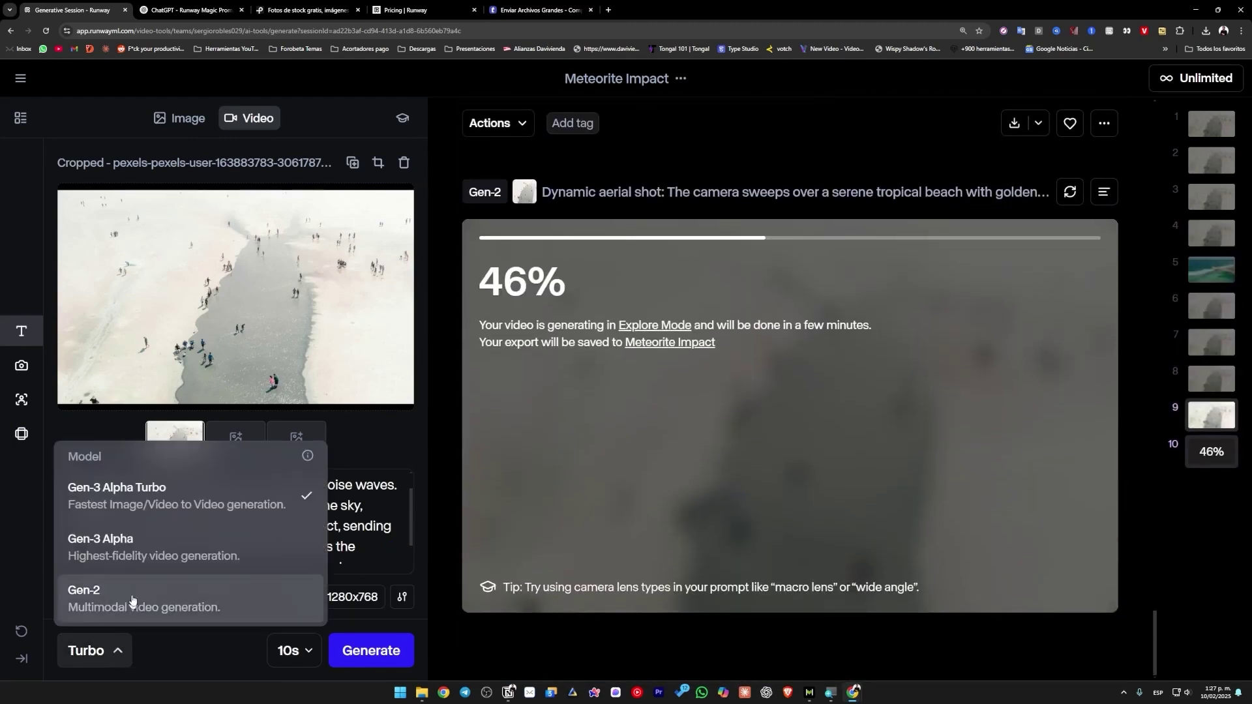
left_click(636, 448)
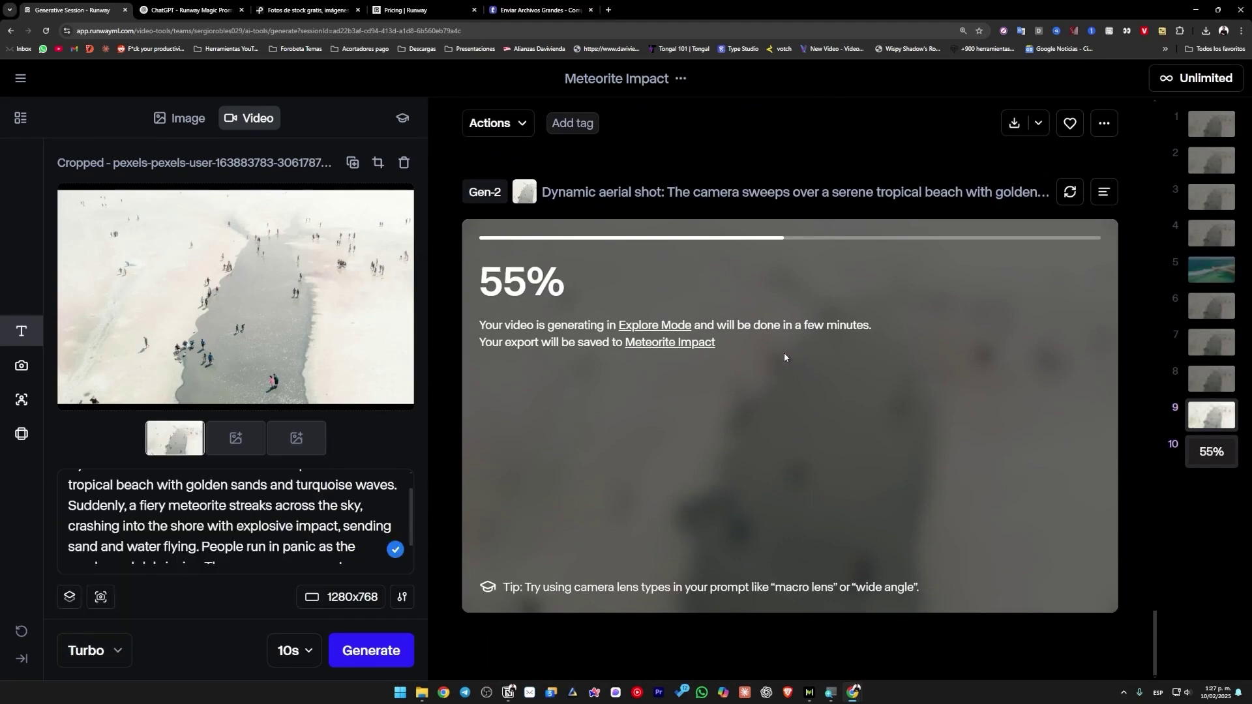
- Enable Static Camera in Camera Control and generate the static-camera video
left_click(22, 368)
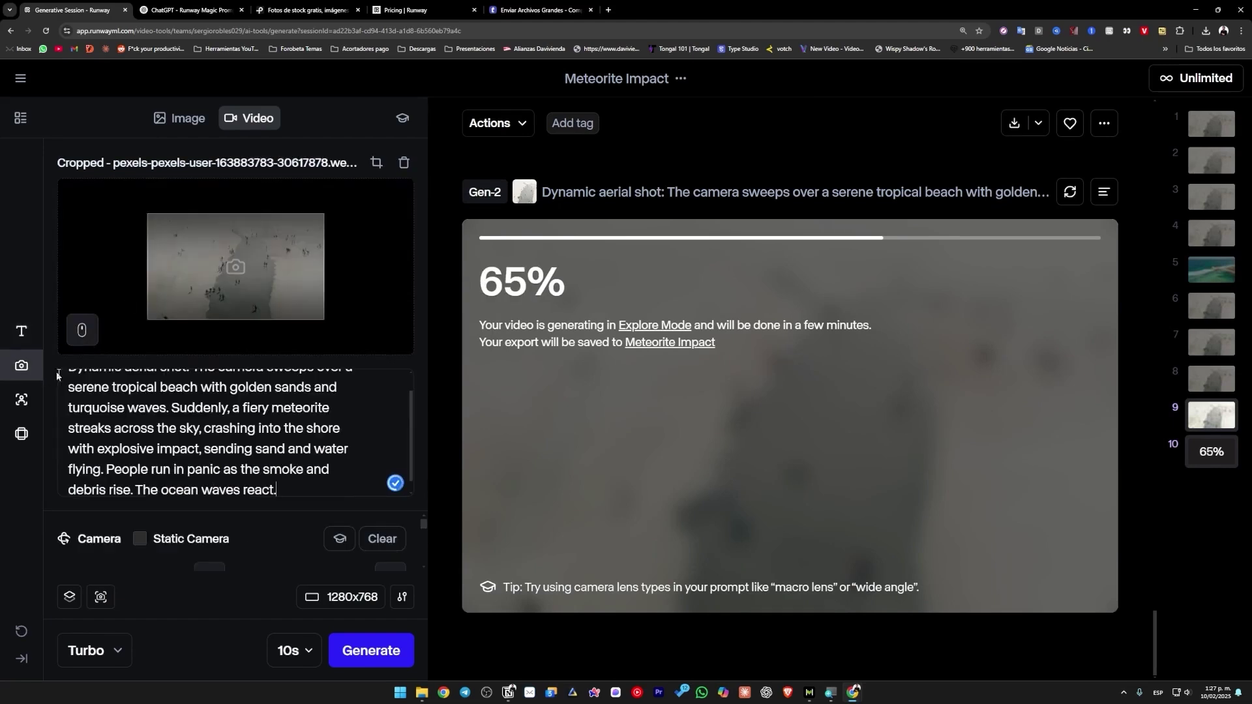
left_click(140, 541)
scroll(257, 461, "up", 1)
scroll(221, 433, "down", 1)
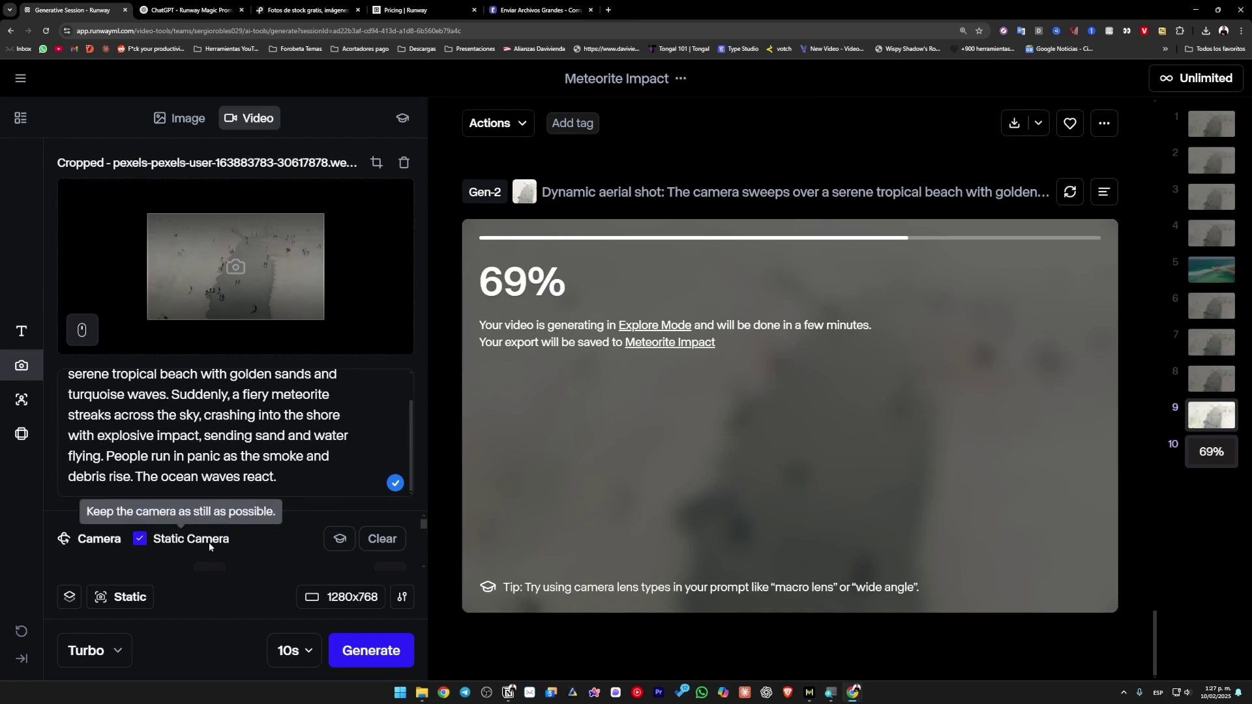
left_click(355, 651)
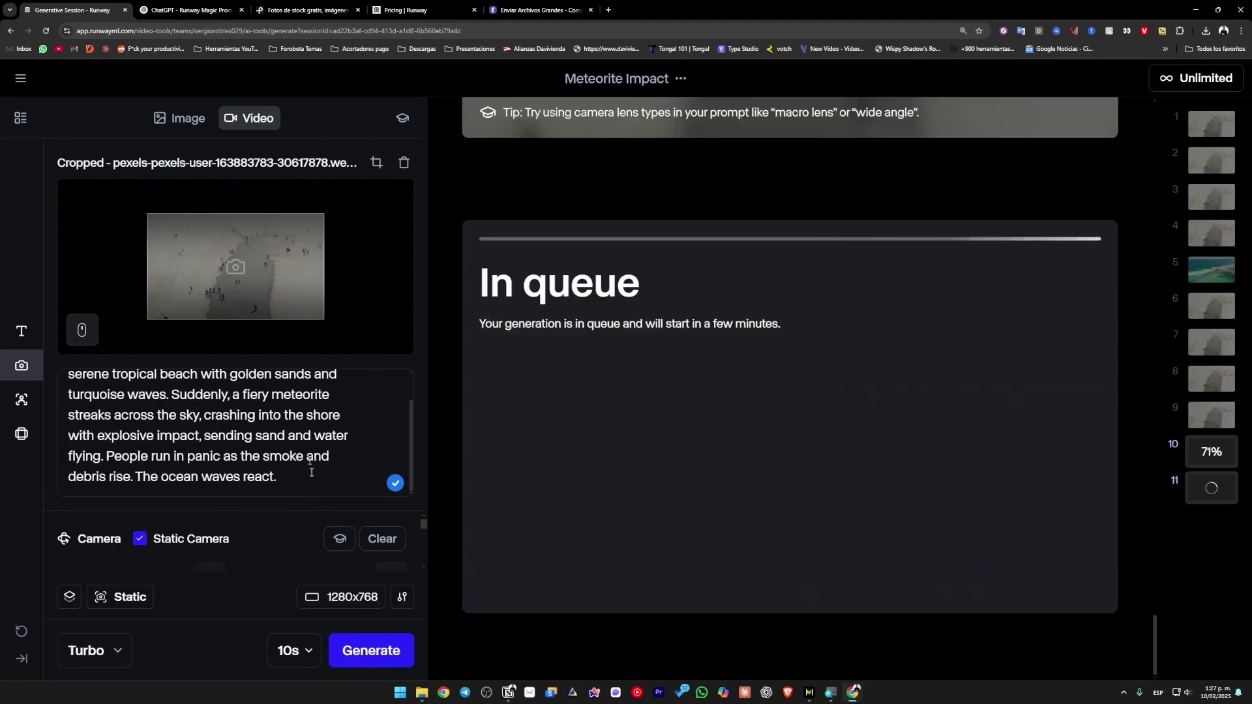
- Turn the Static Camera option back off
left_click(140, 539)
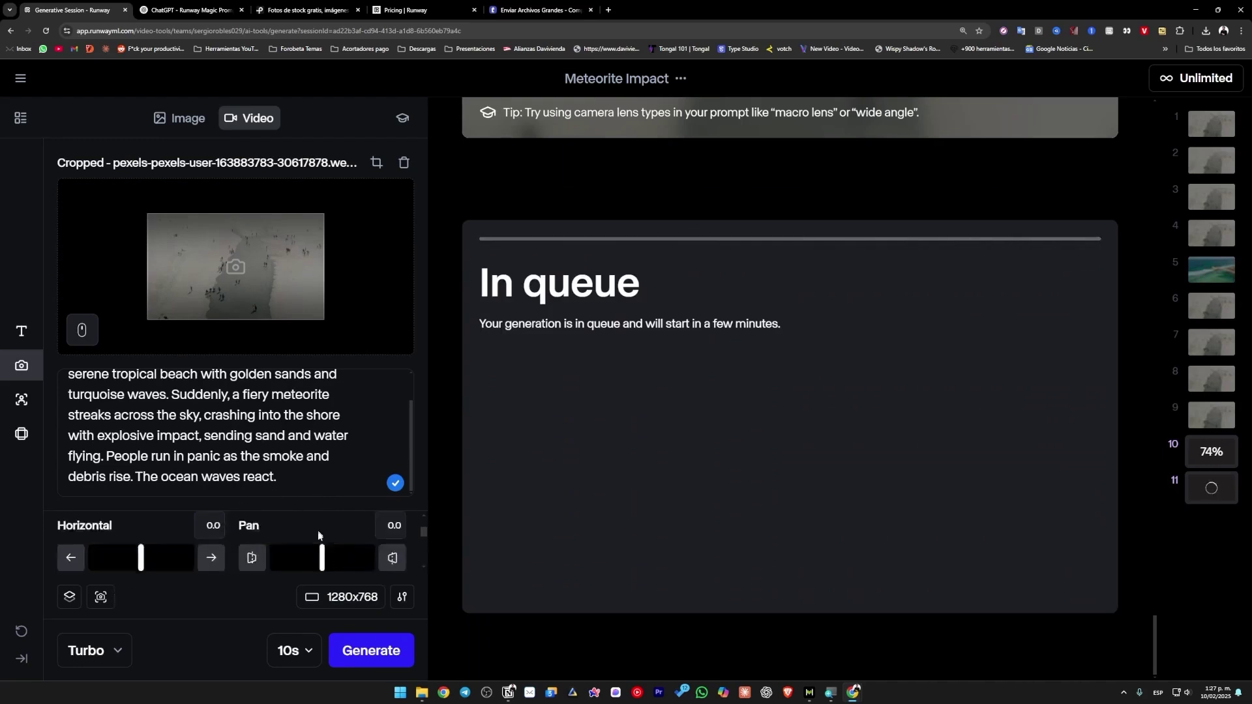
scroll(134, 531, "up", 1)
scroll(106, 548, "down", 3)
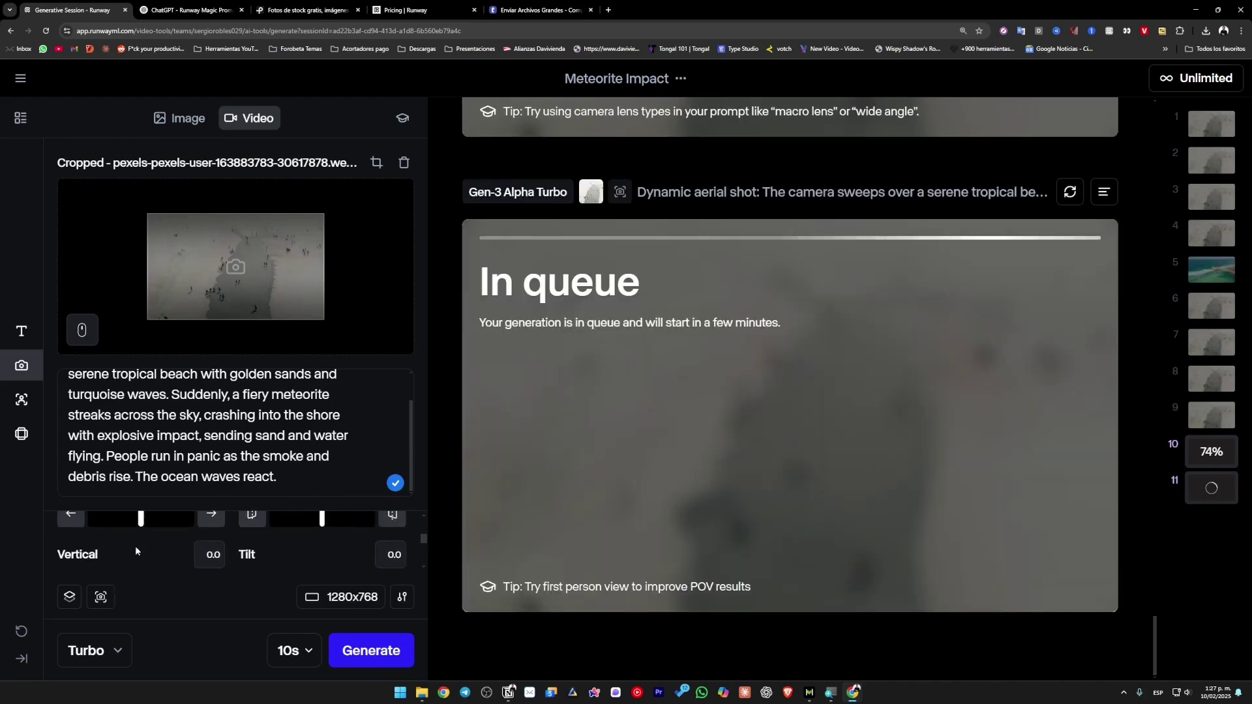
scroll(150, 543, "up", 1)
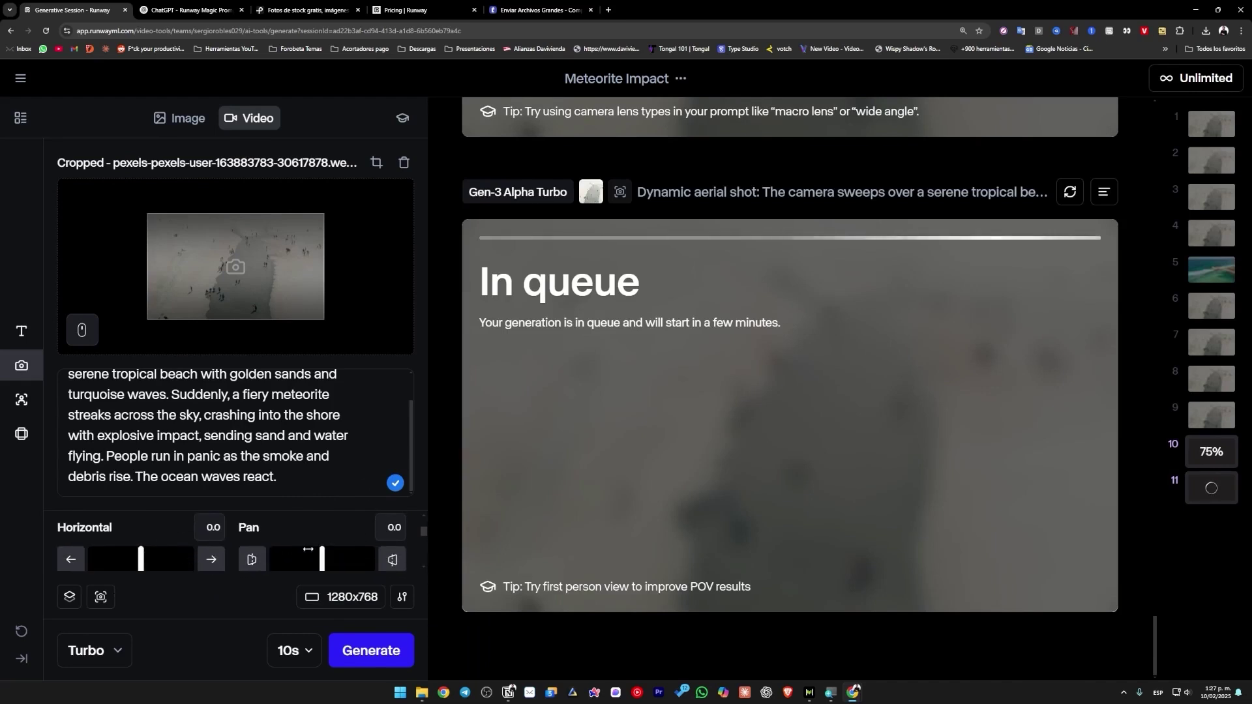
scroll(319, 550, "up", 1)
scroll(646, 412, "up", 5)
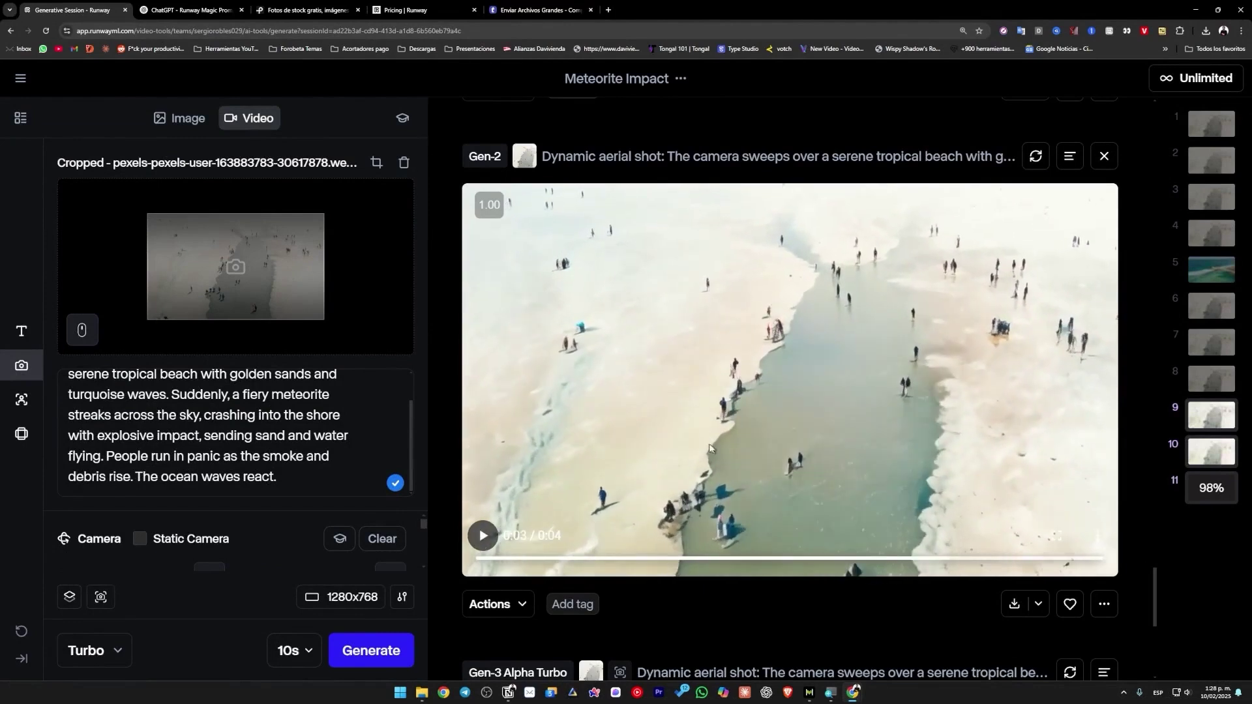
- Watch the finished Gen-2 and static-camera Turbo clips, pause playback, and select most of the prompt
scroll(633, 312, "down", 5)
scroll(584, 432, "down", 2)
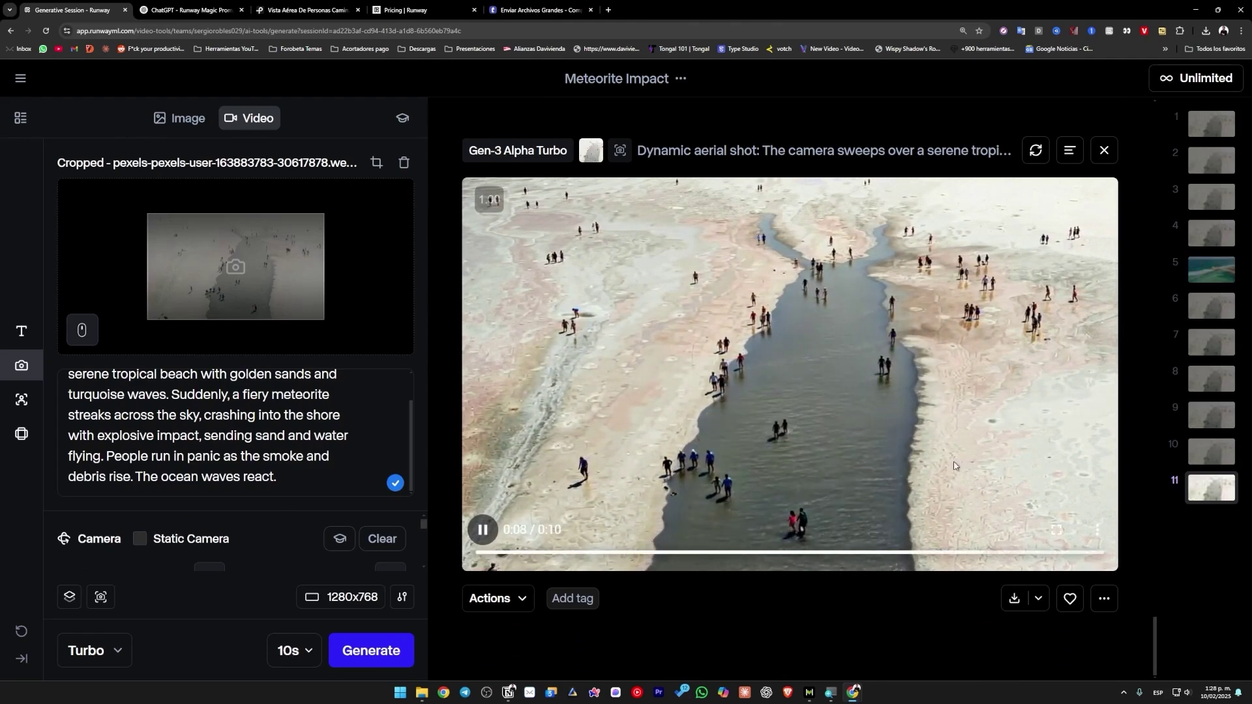
scroll(807, 429, "up", 10)
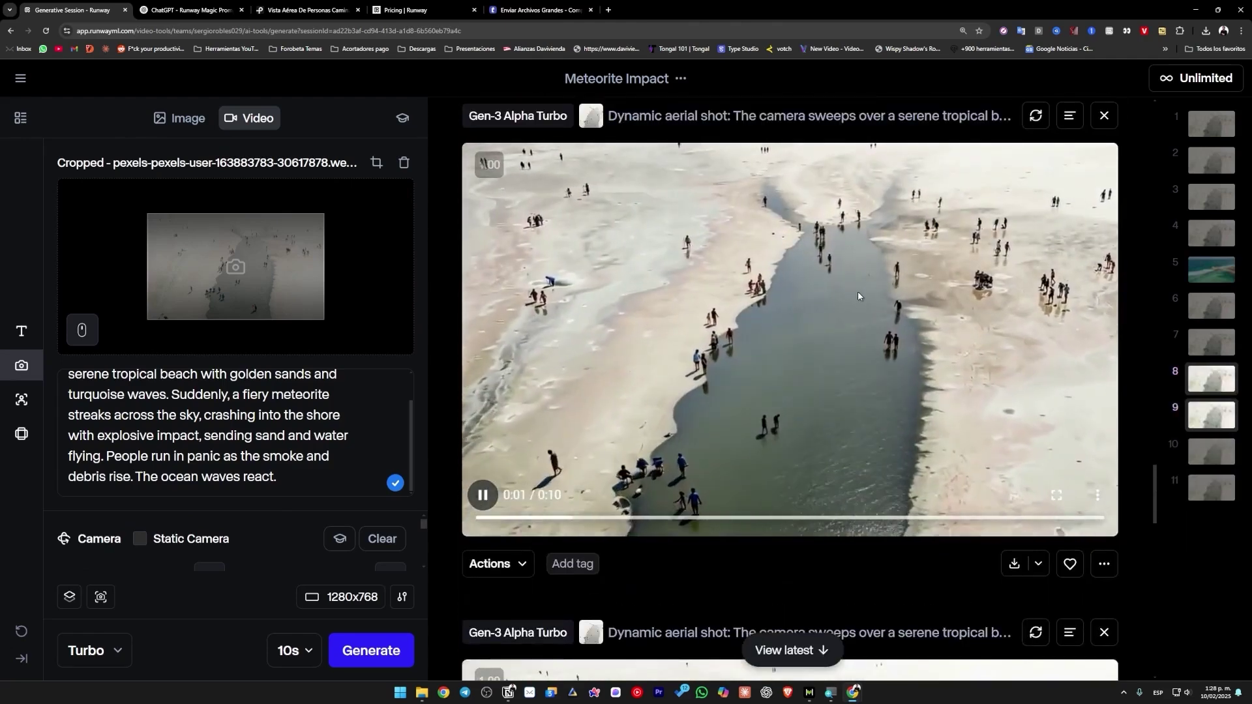
left_click(483, 495)
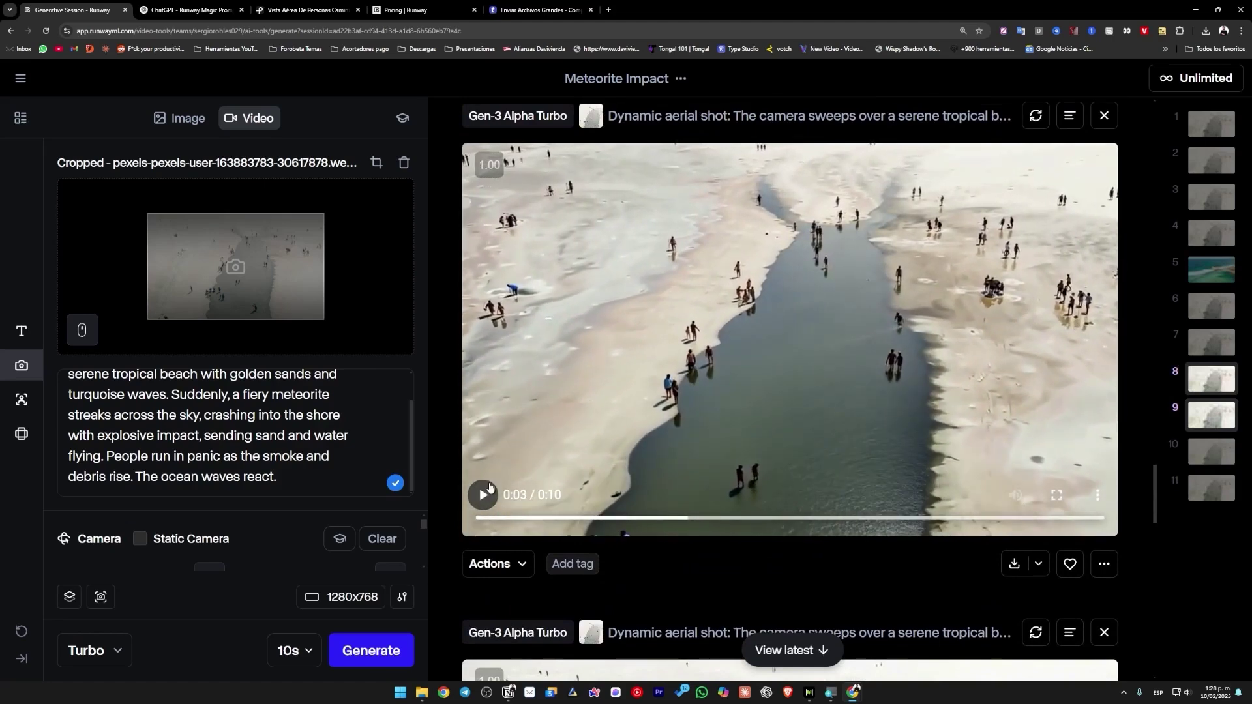
scroll(273, 452, "up", 1)
scroll(264, 452, "down", 1)
scroll(687, 503, "down", 10)
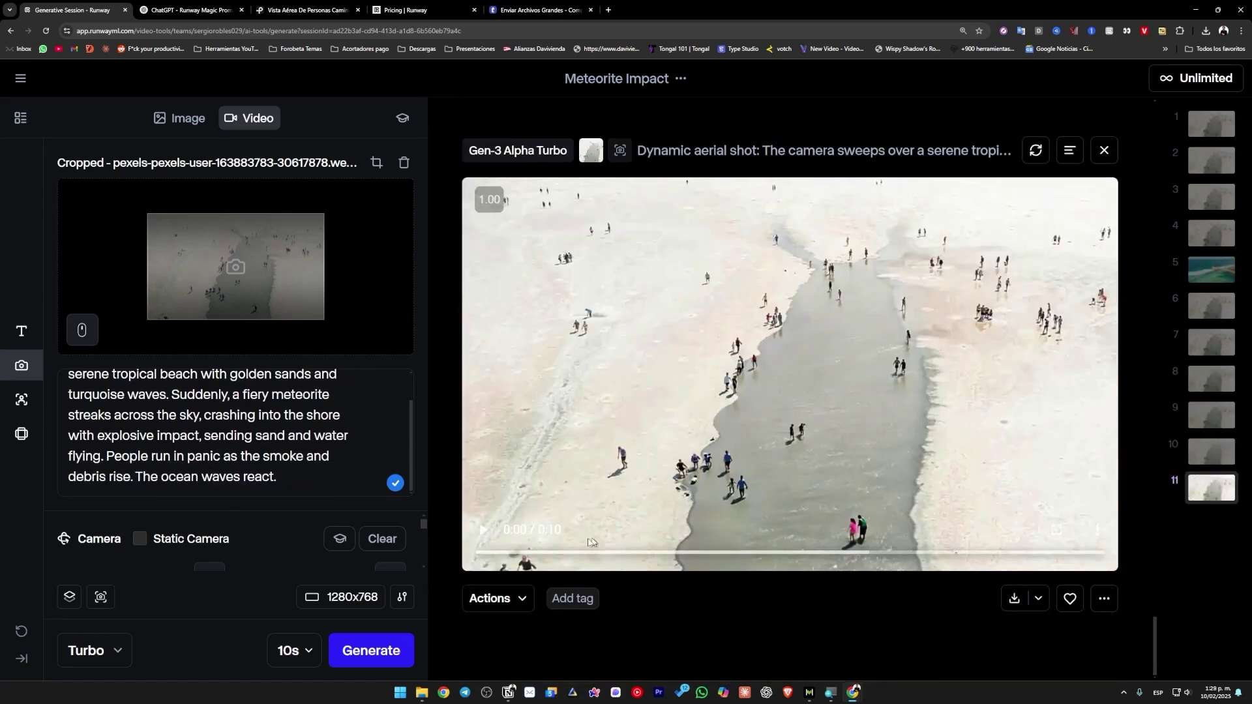
left_click_drag(293, 482, 95, 329)
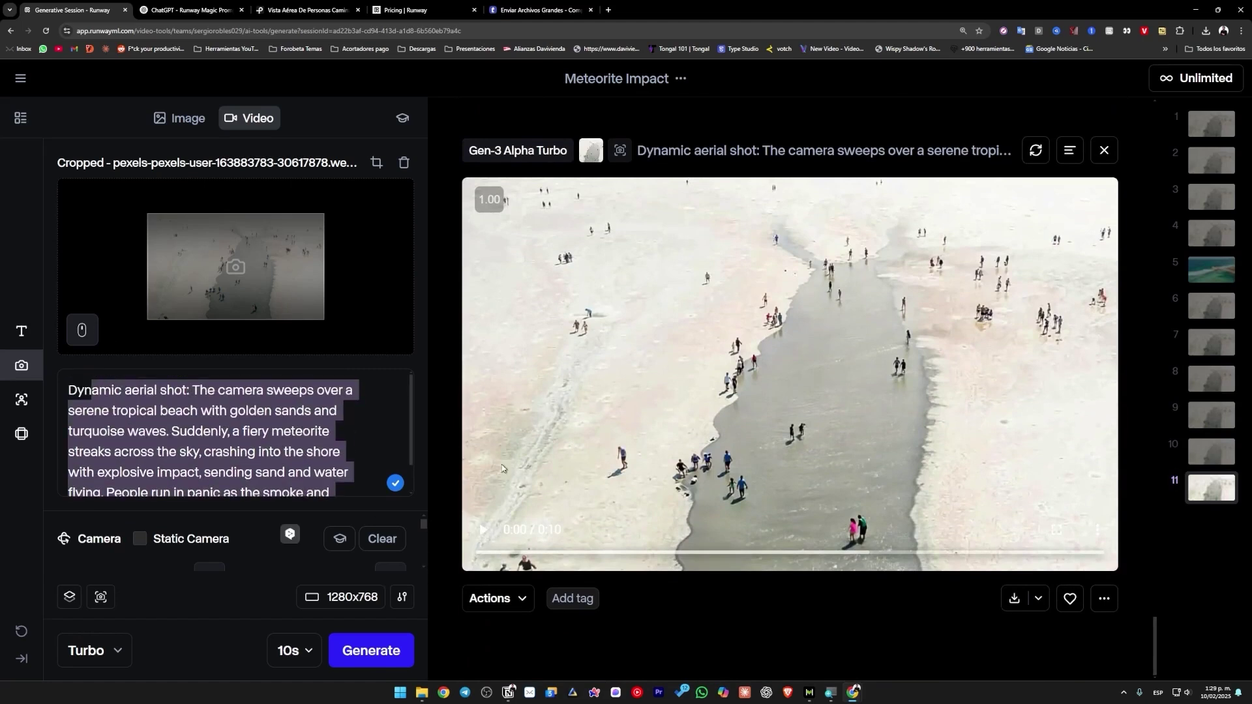